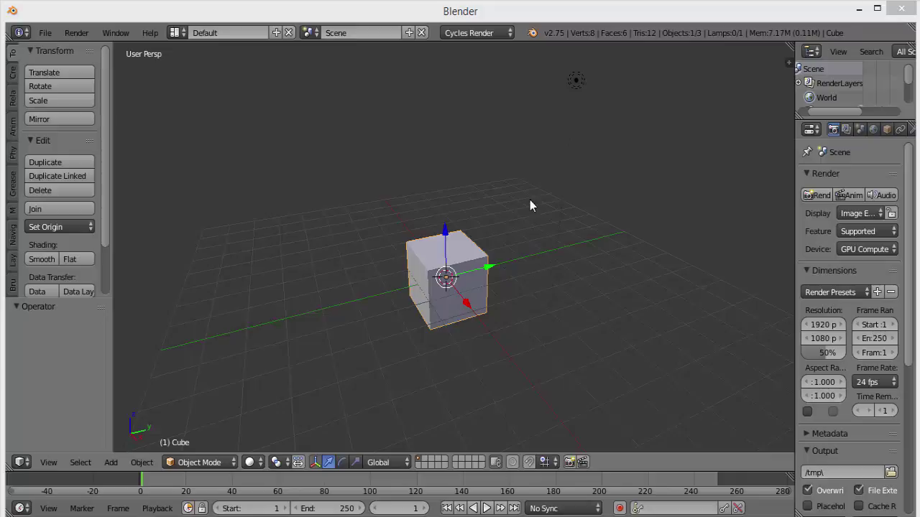
left_click(480, 17)
scroll(526, 404, "up", 4)
middle_click_drag(527, 403, 662, 350)
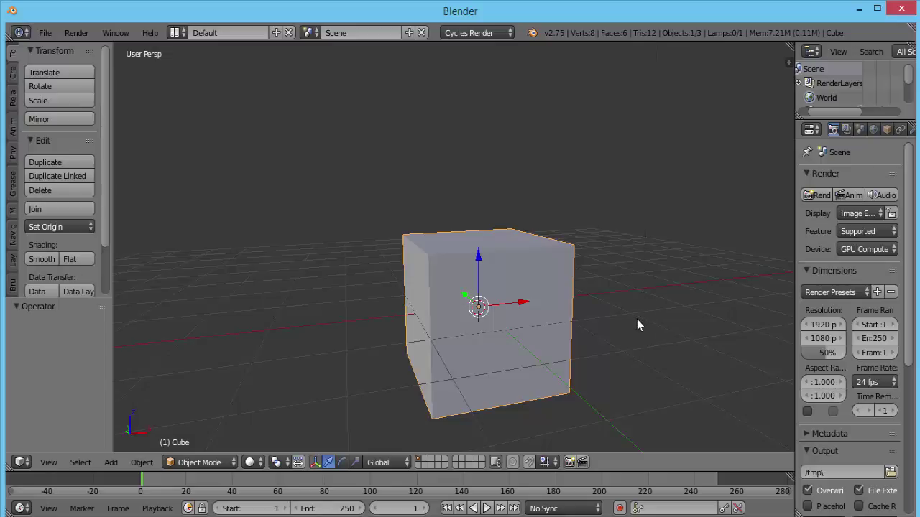
middle_click_drag(636, 319, 606, 349)
scroll(582, 345, "down", 3)
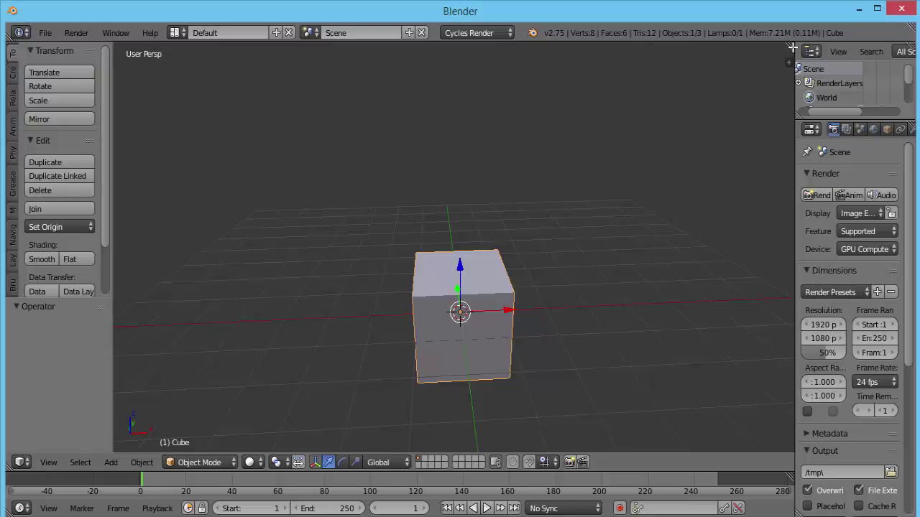
- Split the 3D view into two stacked areas and switch the upper one to the UV/Image Editor
left_click_drag(791, 62, 10, 222)
left_click(18, 220)
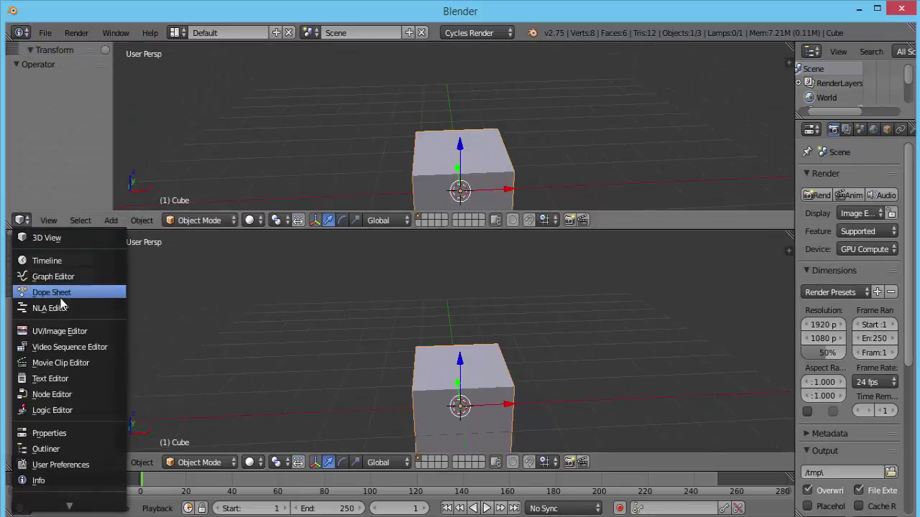
left_click(66, 335)
scroll(411, 150, "down", 3)
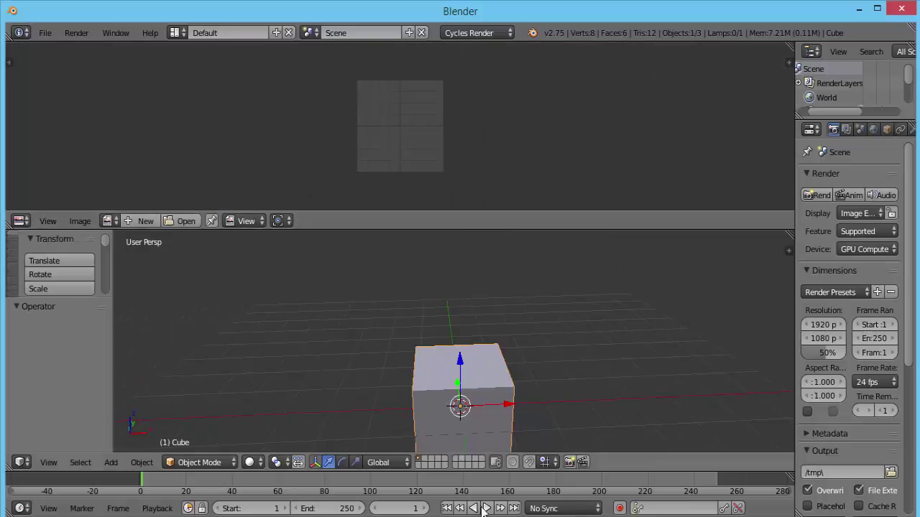
- Enter Edit Mode on the cube and unwrap its mesh with the standard Unwrap method
middle_click_drag(487, 416, 388, 317)
key("Tab")
key("w")
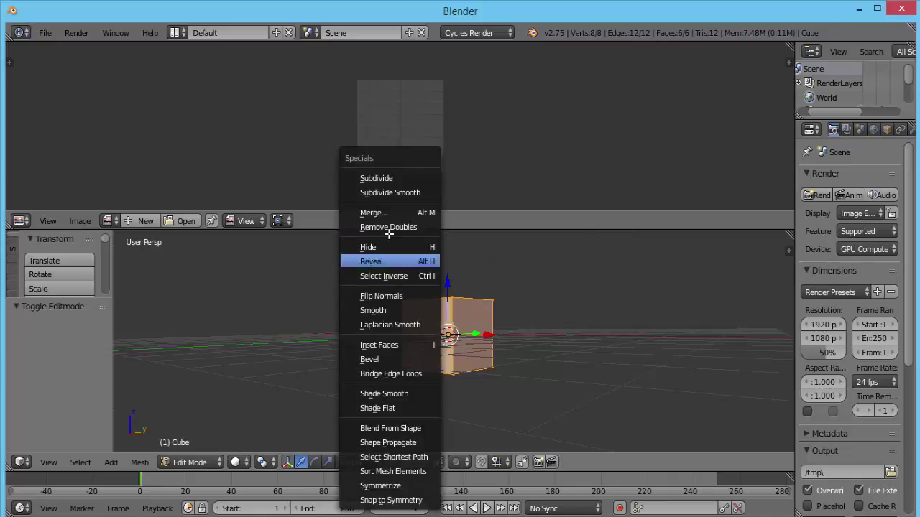
key("u")
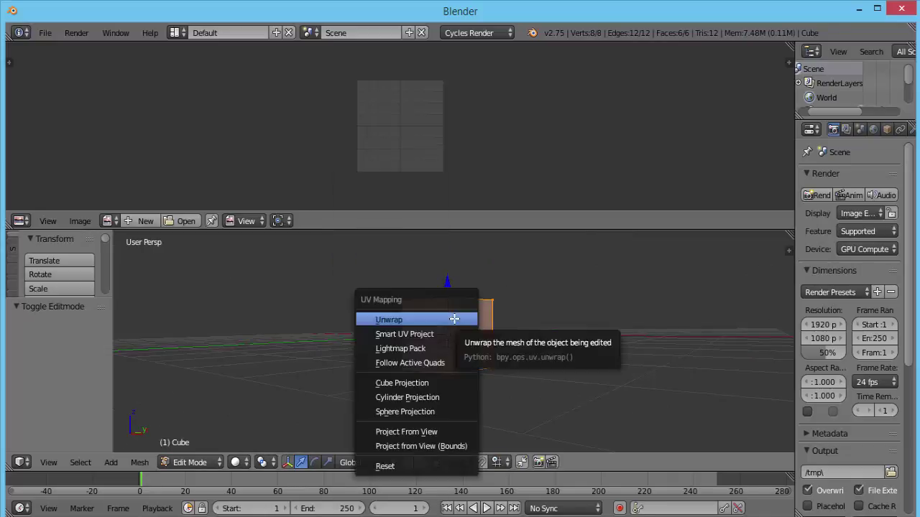
left_click(454, 319)
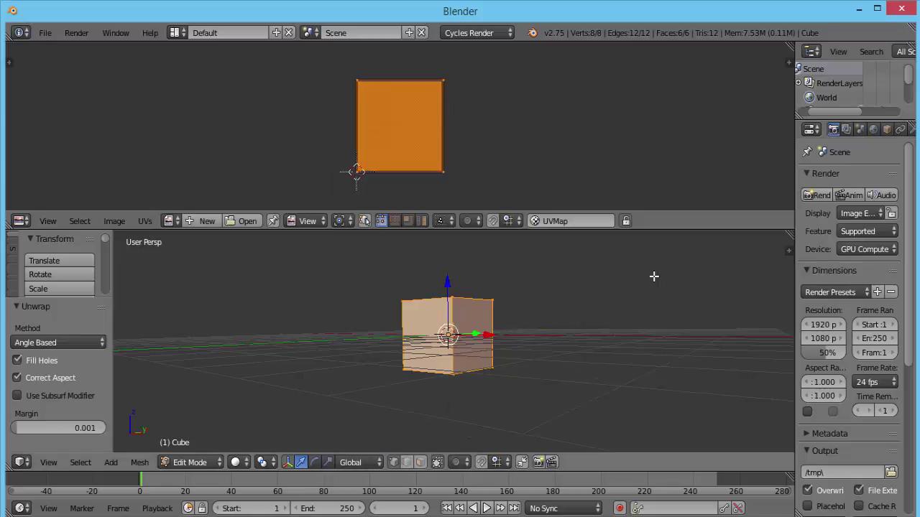
scroll(482, 149, "up", 4)
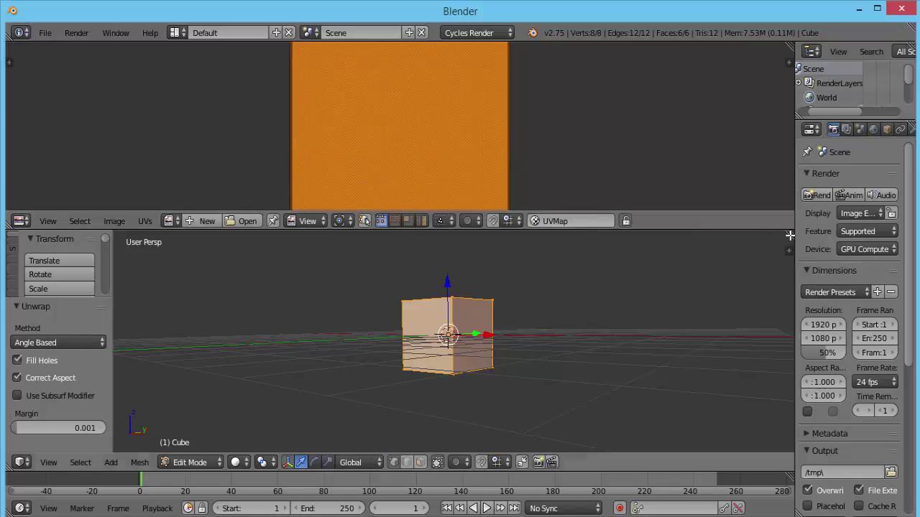
- Unwrap the cube again with Smart UV Project, using an angle limit of 66 and an island margin of 0
key("u")
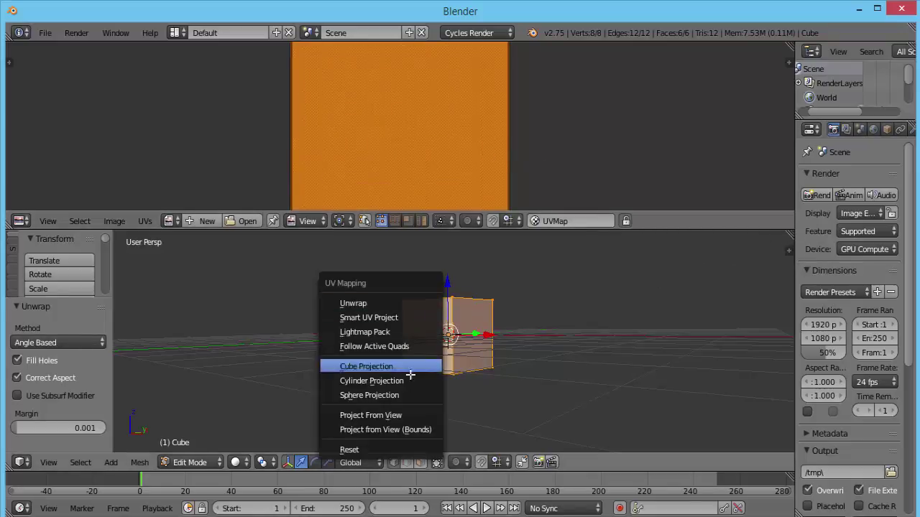
left_click(389, 318)
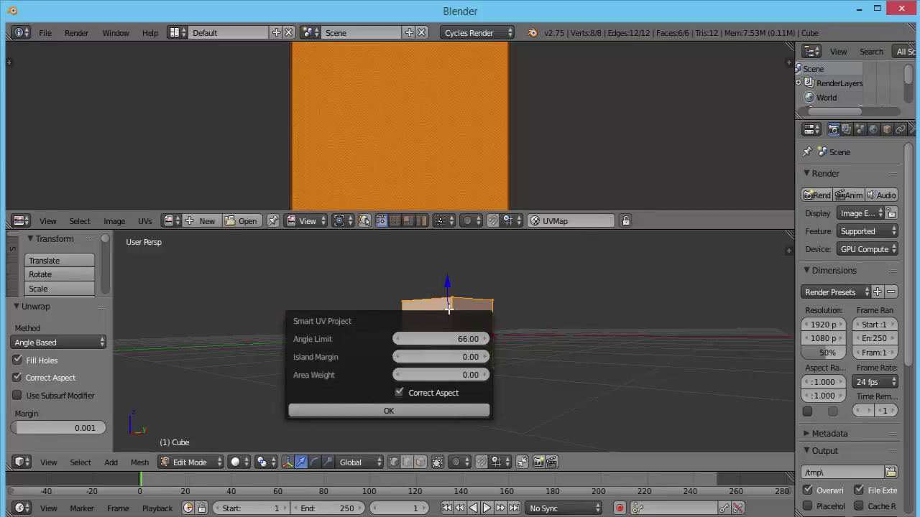
left_click(421, 411)
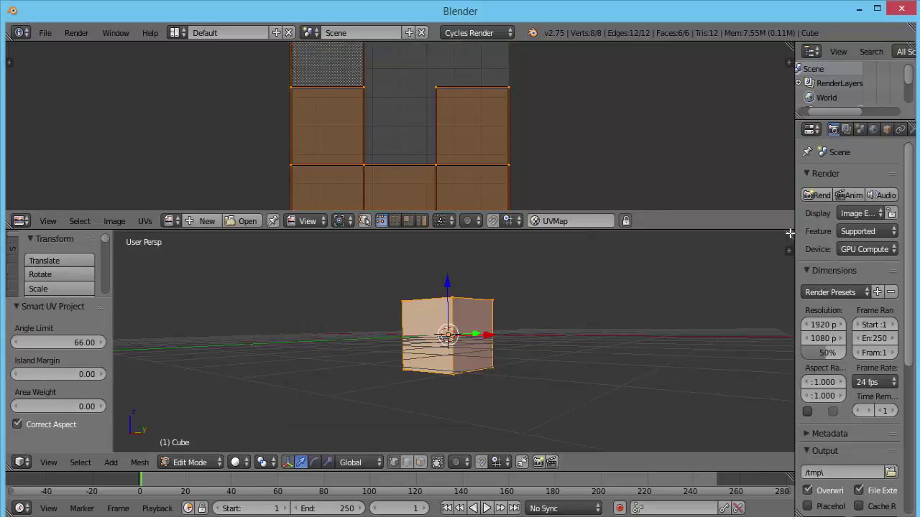
left_click_drag(790, 233, 565, 431)
left_click(581, 462)
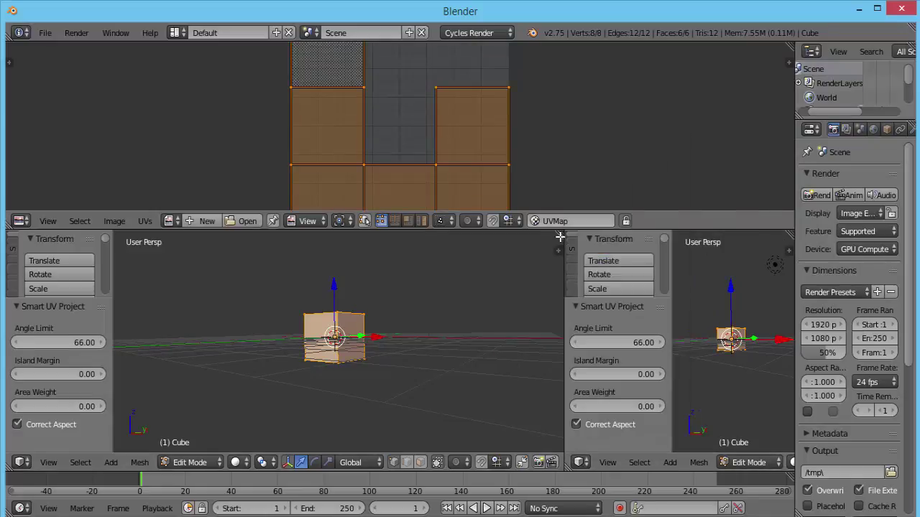
left_click_drag(559, 237, 678, 267)
- Start the Screencast Keys display from the 3D view's properties, then hide those properties again
key("n")
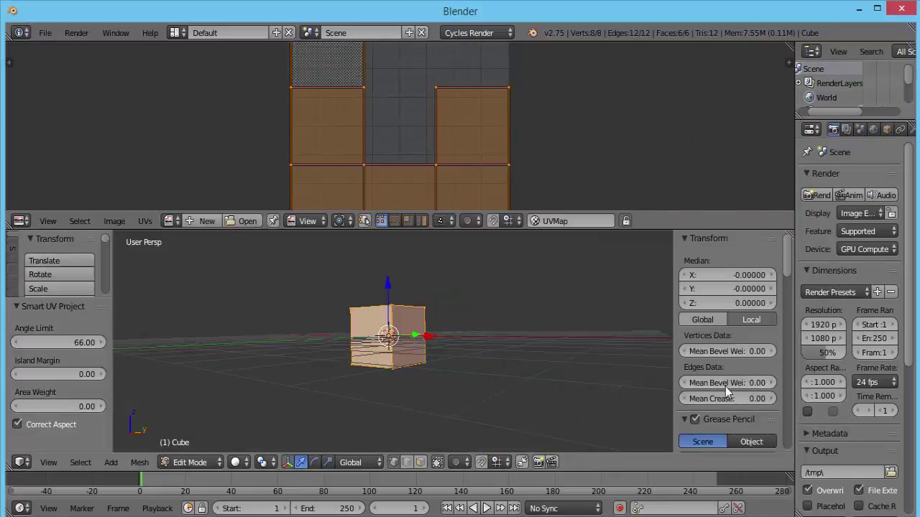
scroll(745, 385, "down", 12)
scroll(756, 419, "down", 5)
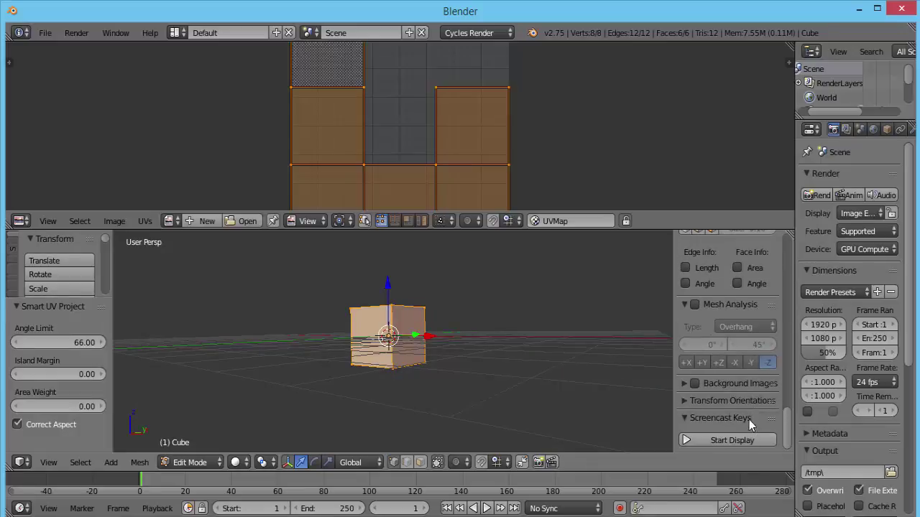
left_click(716, 441)
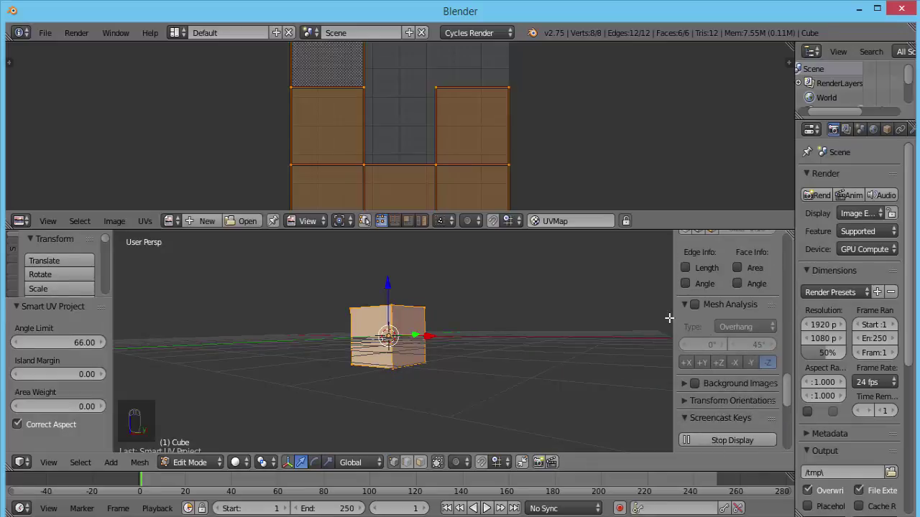
key("n")
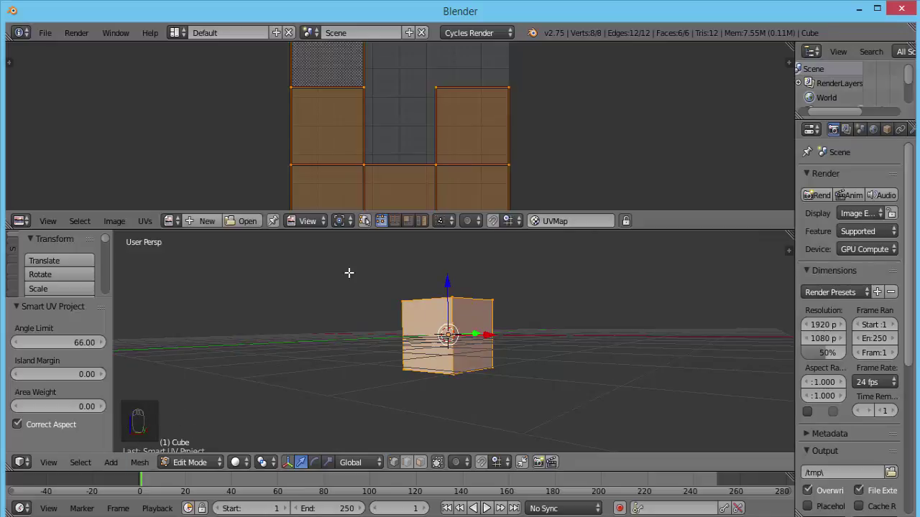
- Create a new blank black image of 2048 × 2048 px for the cube's UV layout
scroll(388, 274, "down", 3)
middle_click_drag(421, 278, 441, 294)
scroll(431, 165, "down", 2)
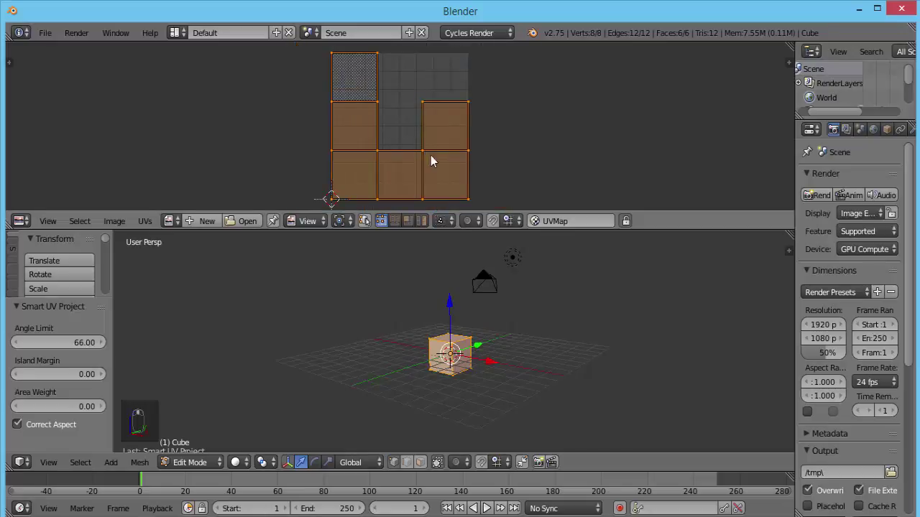
left_click(205, 221)
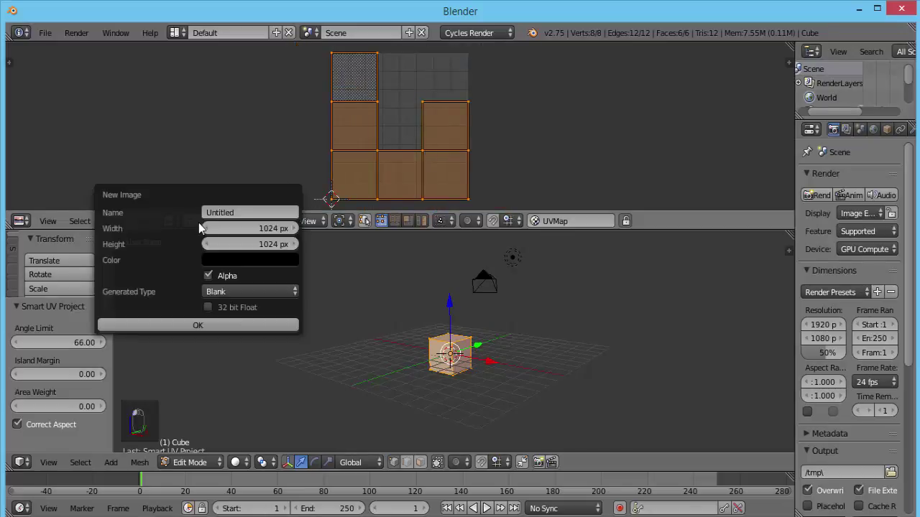
left_click(240, 228)
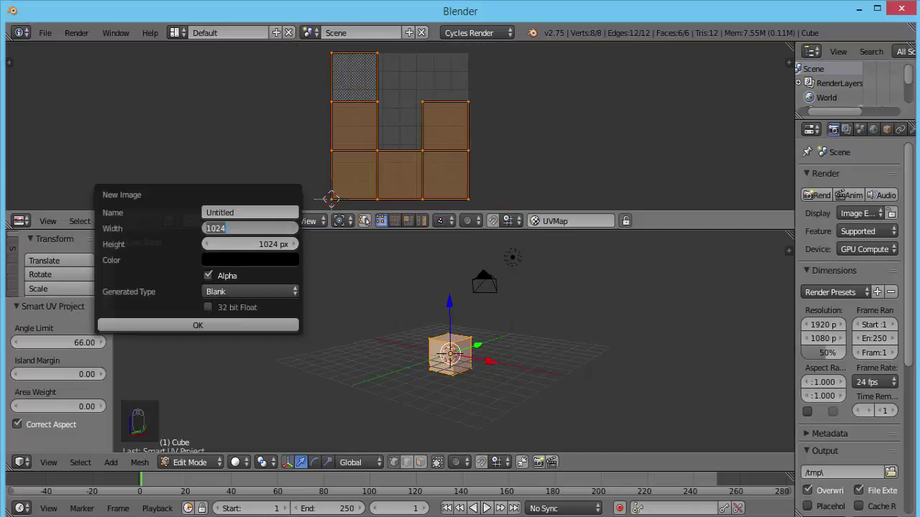
type("2048")
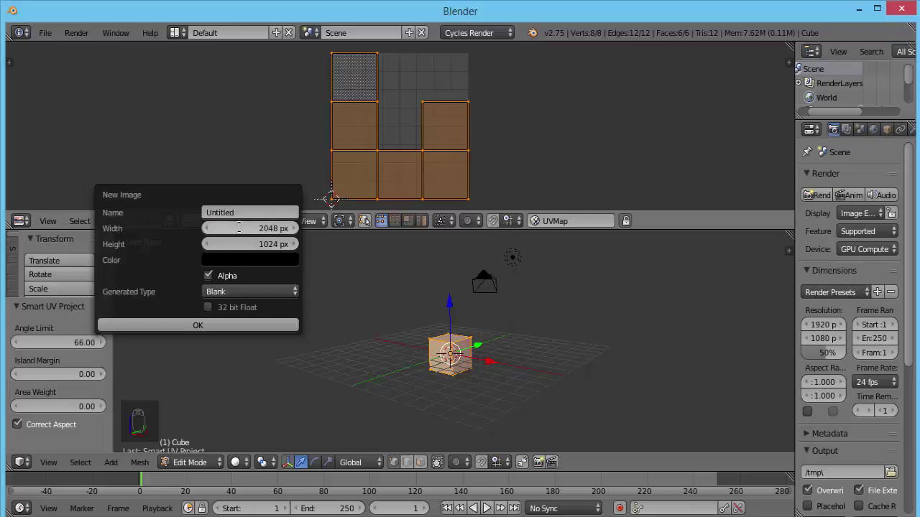
key("Tab")
type("2048")
key("Return")
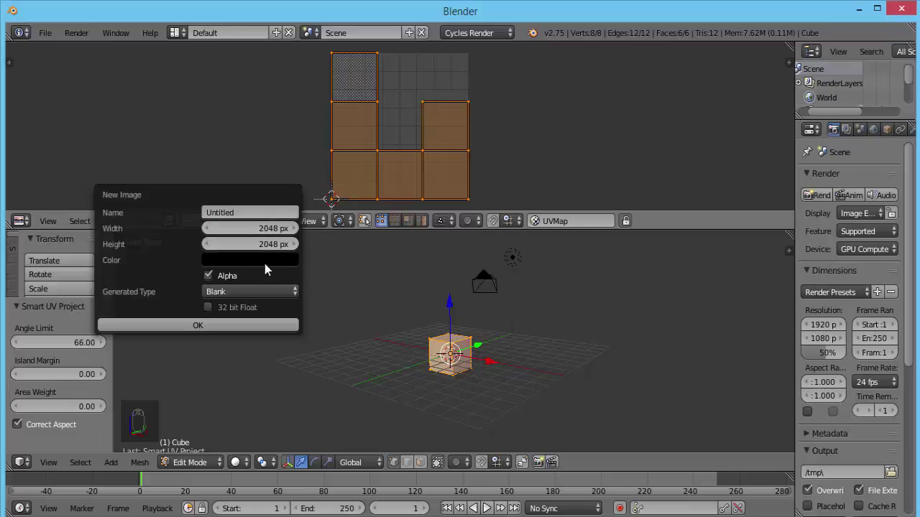
left_click(233, 326)
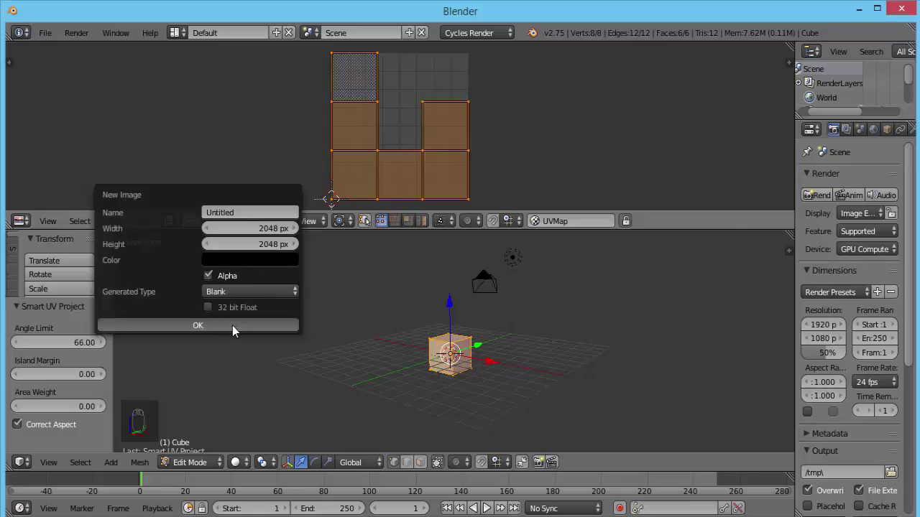
scroll(375, 160, "down", 10)
scroll(386, 166, "up", 2)
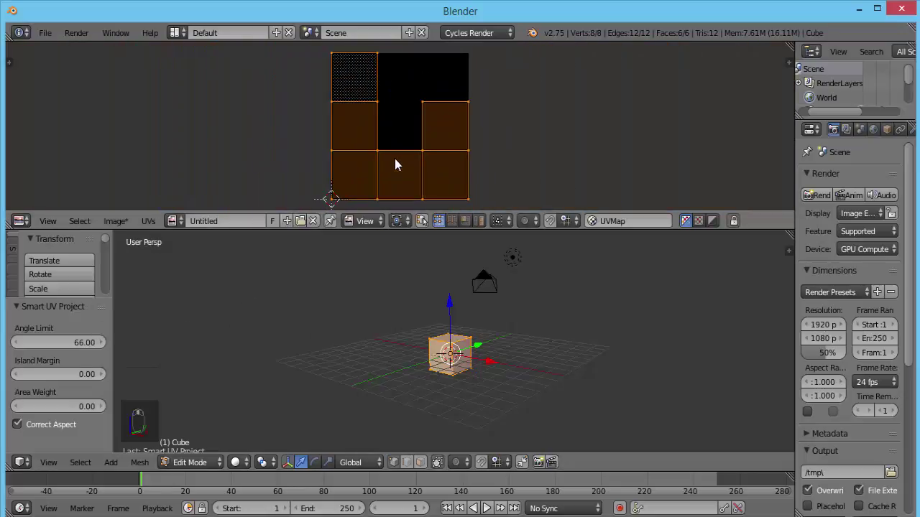
- Rename the new image as masque and return the cube to Object Mode
left_click(229, 221)
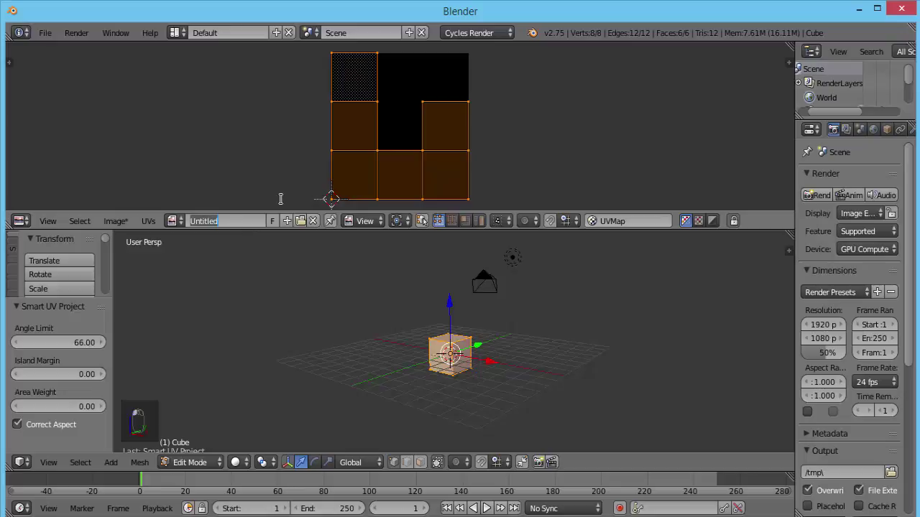
type("masque")
left_click(190, 462)
left_click(191, 444)
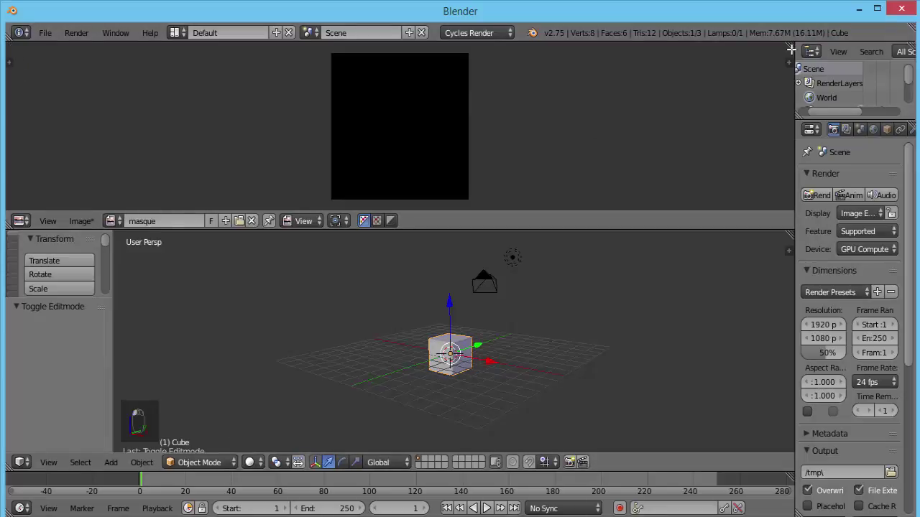
left_click_drag(790, 49, 420, 82)
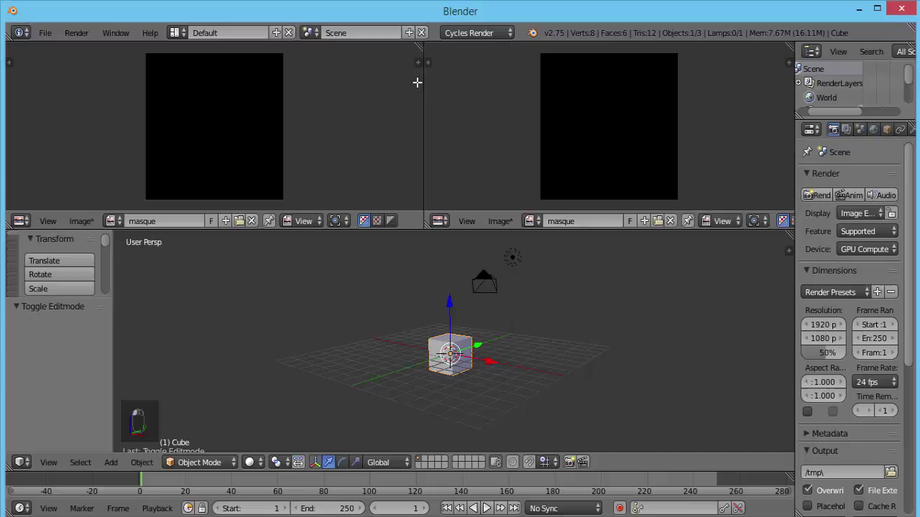
left_click(20, 221)
left_click_drag(451, 41, 21, 223)
- Switch the upper area to the Node Editor and enable nodes for the cube's material
left_click(21, 222)
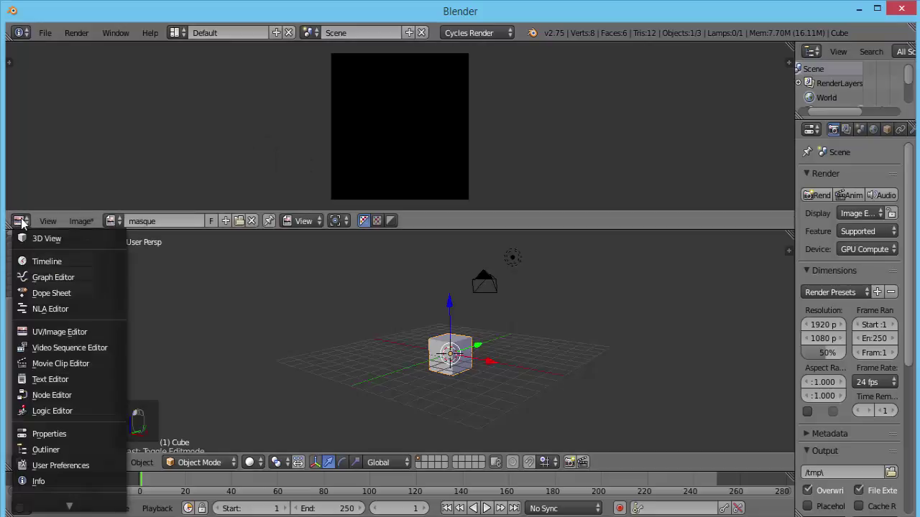
left_click(64, 397)
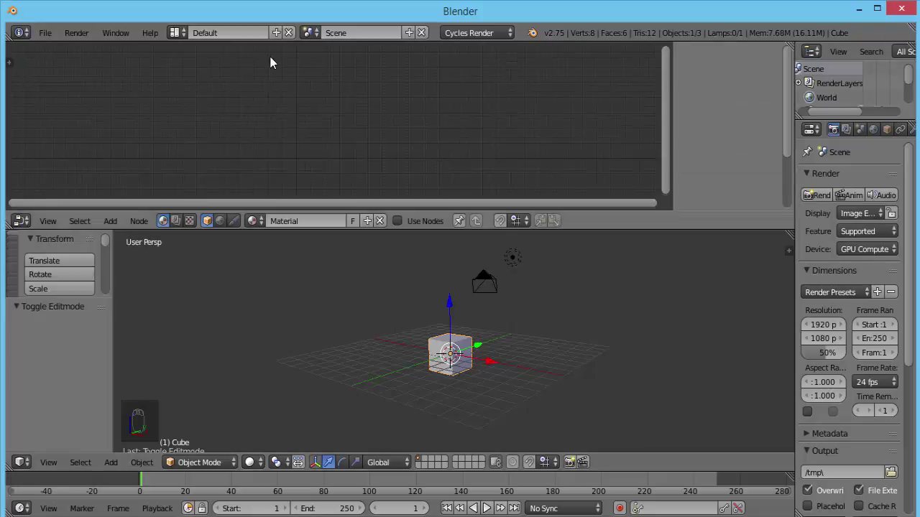
left_click(396, 222)
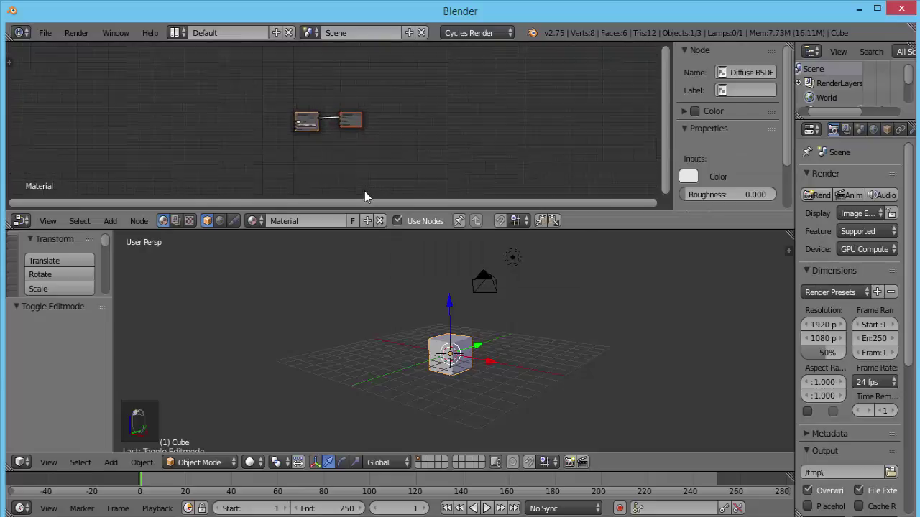
scroll(303, 155, "up", 3)
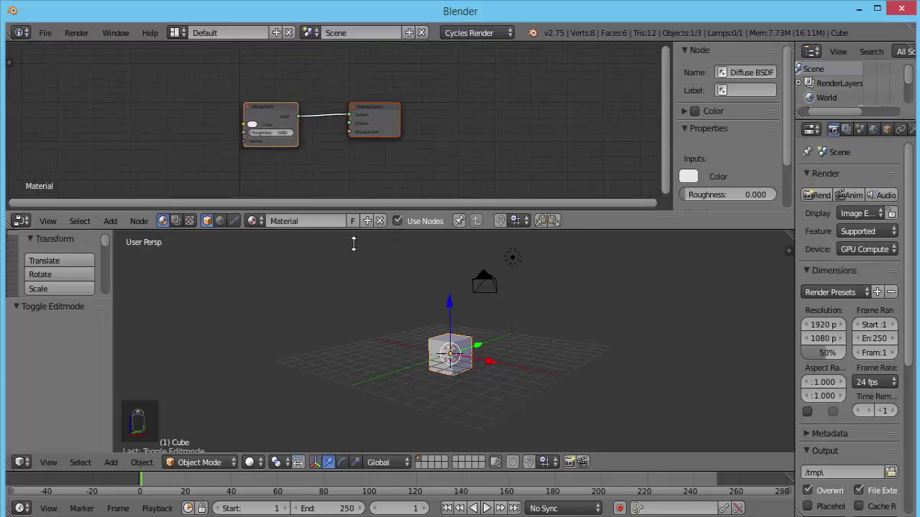
scroll(414, 325, "up", 3)
scroll(414, 325, "up", 3)
scroll(273, 140, "up", 1)
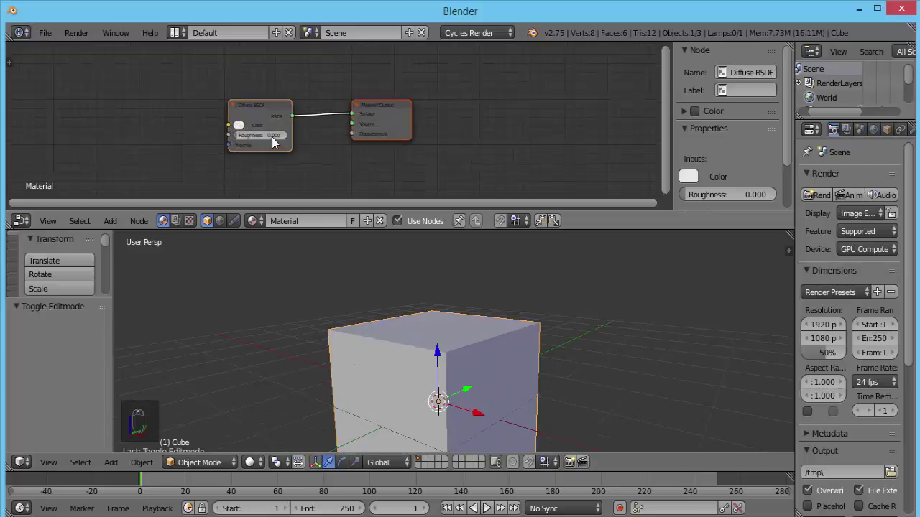
- Add an Image Texture node to the left of the Diffuse BSDF node and assign the masque image to it
middle_click_drag(273, 141, 472, 131)
scroll(266, 165, "down", 2)
middle_click_drag(266, 164, 323, 183)
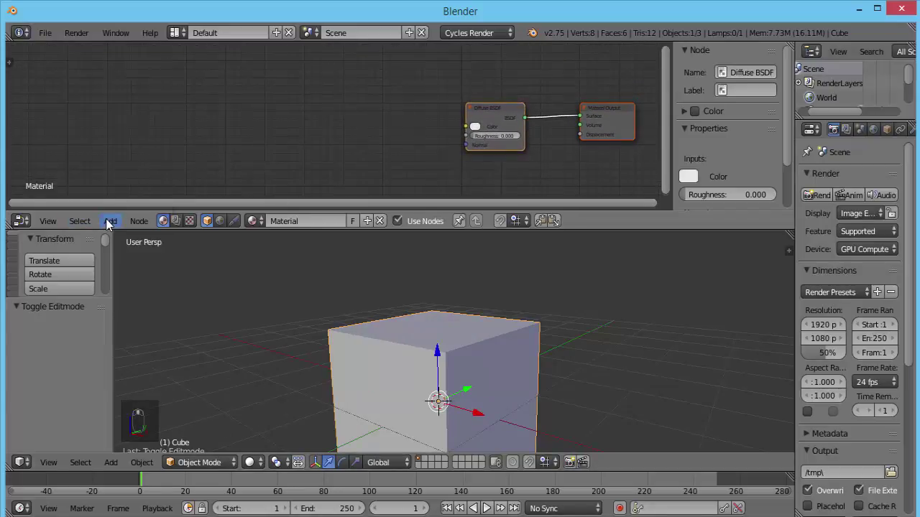
left_click(109, 221)
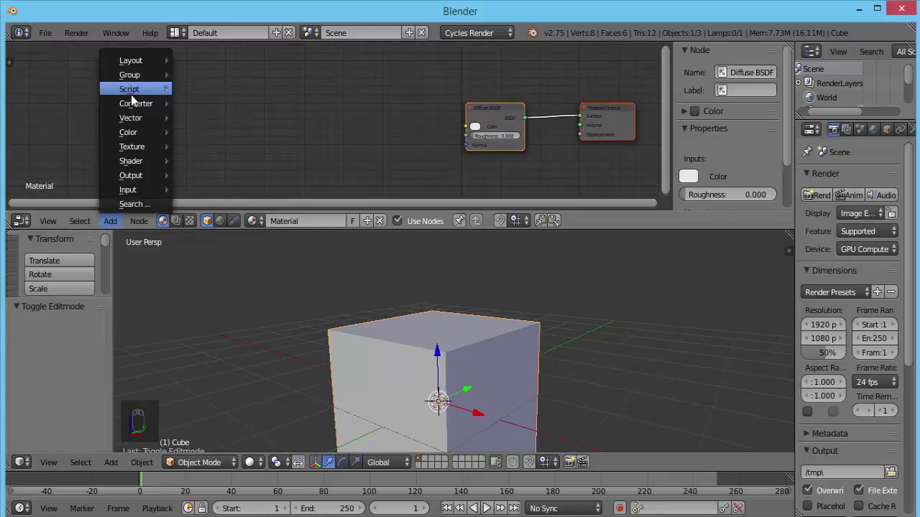
mouse_move(132, 146)
left_click(210, 147)
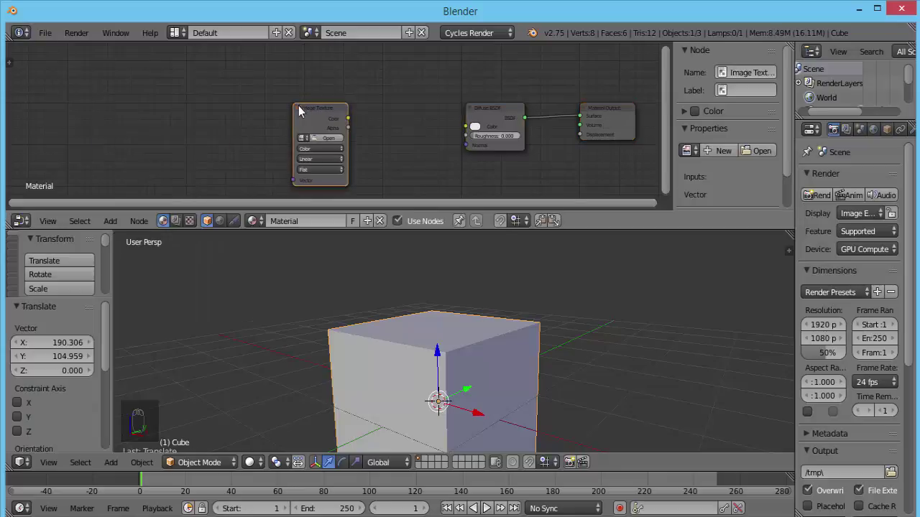
left_click(303, 142)
left_click(310, 150)
scroll(384, 135, "up", 2)
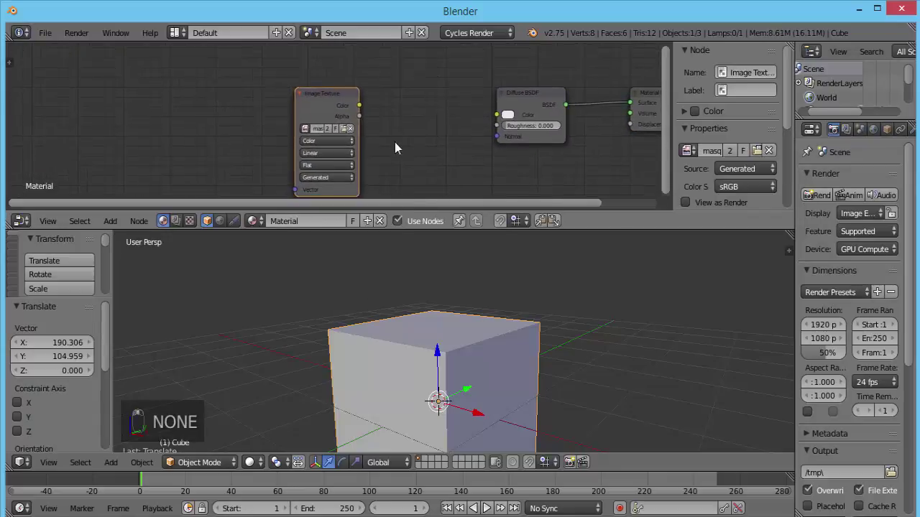
- Switch the cube from Object Mode to Texture Paint mode
scroll(316, 381, "down", 3)
middle_click_drag(330, 377, 434, 340)
left_click(221, 463)
left_click(220, 462)
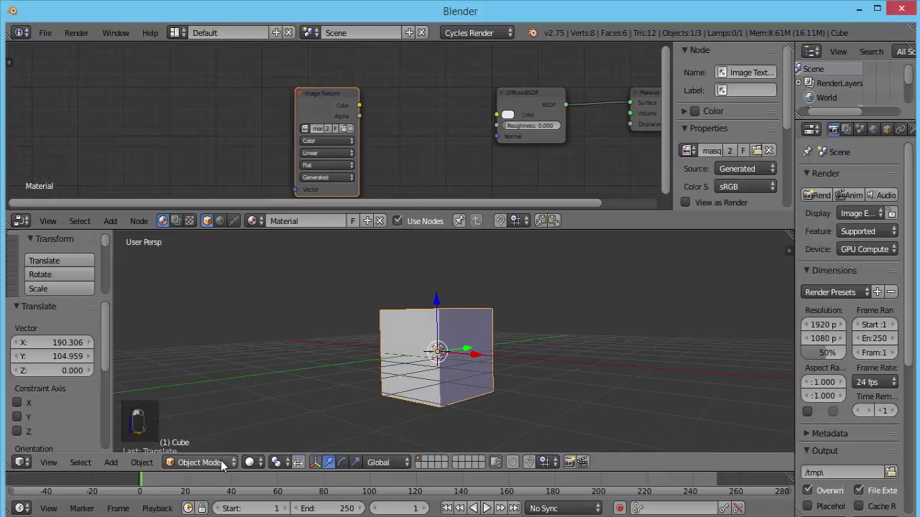
left_click(220, 462)
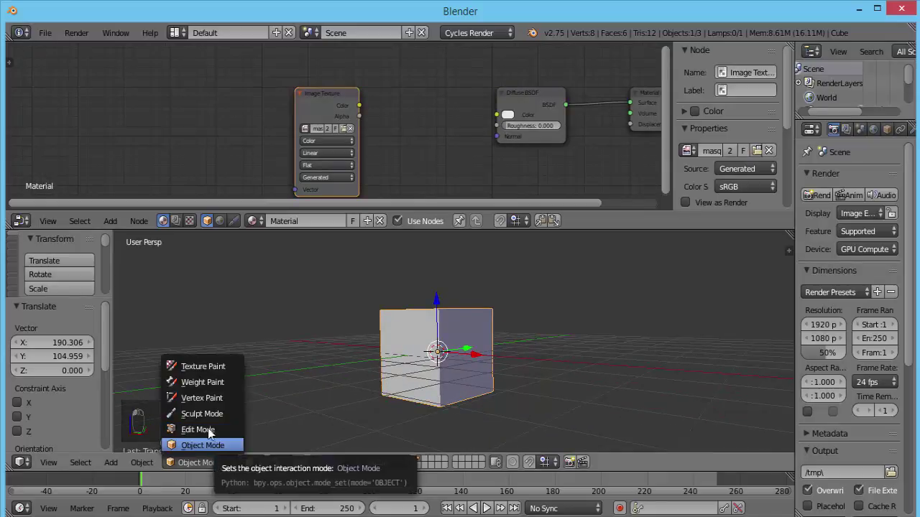
left_click(220, 365)
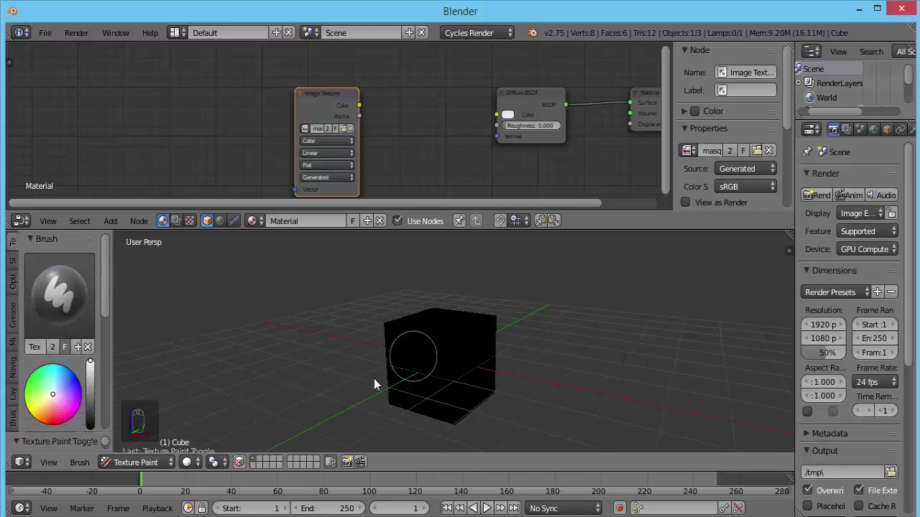
mouse_move(374, 380)
middle_mouse_down()
mouse_move(501, 403)
mouse_move(560, 351)
middle_mouse_up()
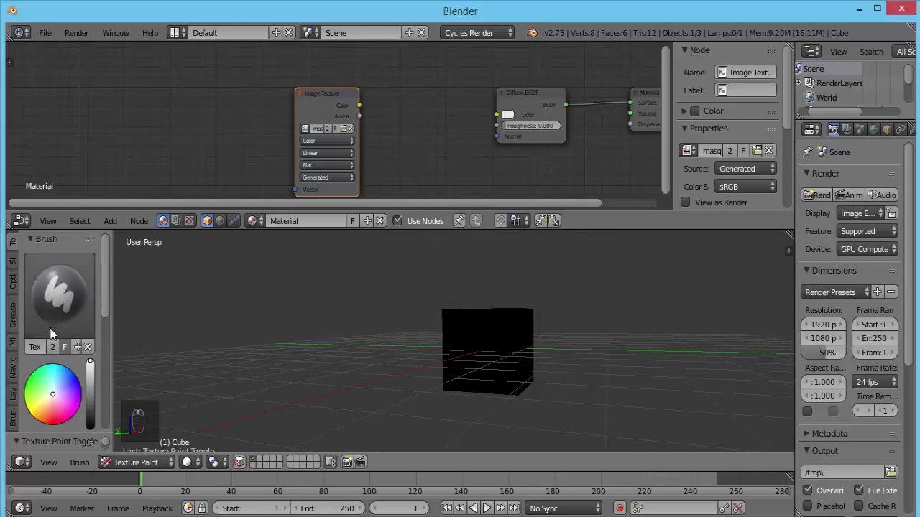
- Set the paint brush's falloff curve to the flat, constant preset
scroll(43, 330, "down", 8)
scroll(45, 328, "down", 2)
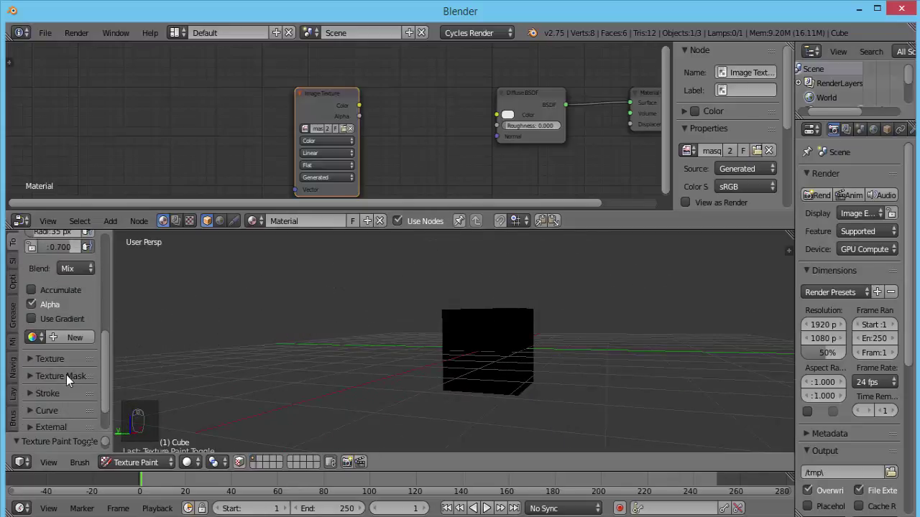
scroll(66, 375, "down", 2)
left_click(30, 382)
scroll(71, 388, "down", 6)
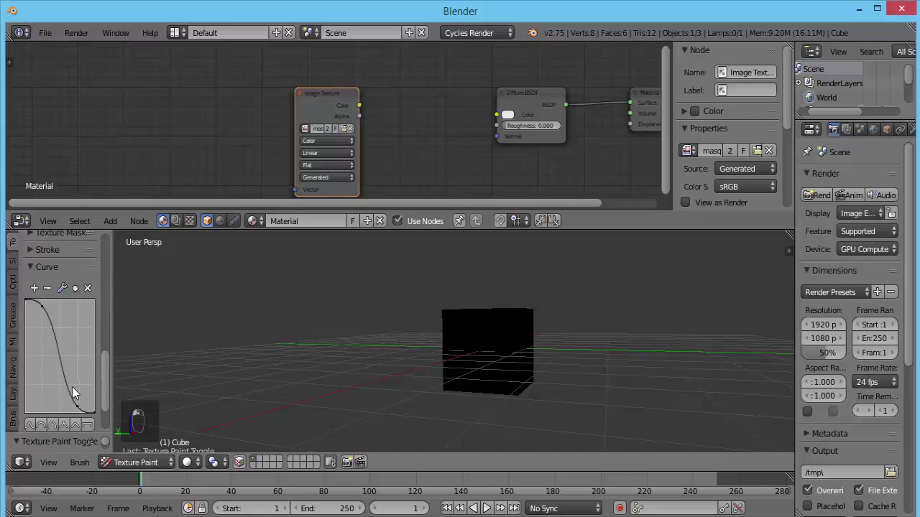
left_click(88, 370)
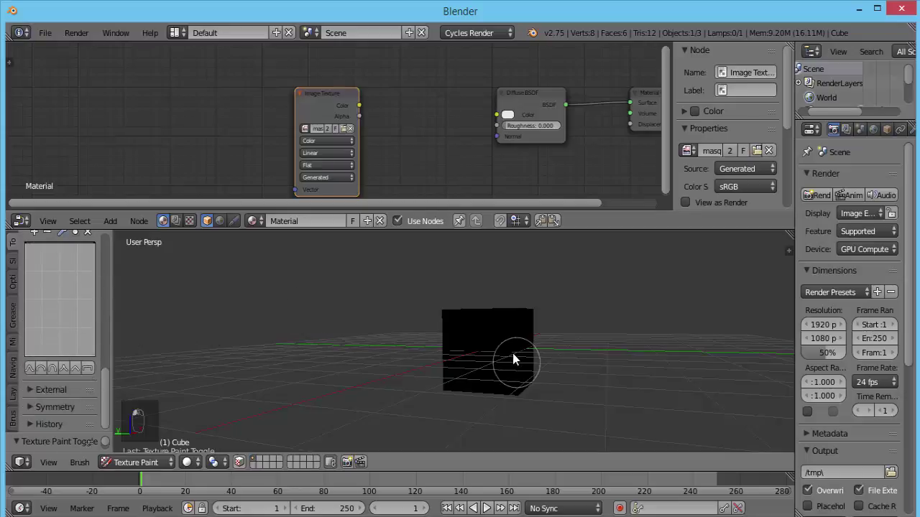
- Reduce the radius of the texture paint brush for painting on the cube
middle_click_drag(513, 357, 465, 389)
scroll(460, 362, "up", 3)
scroll(471, 365, "up", 1)
scroll(475, 364, "down", 1)
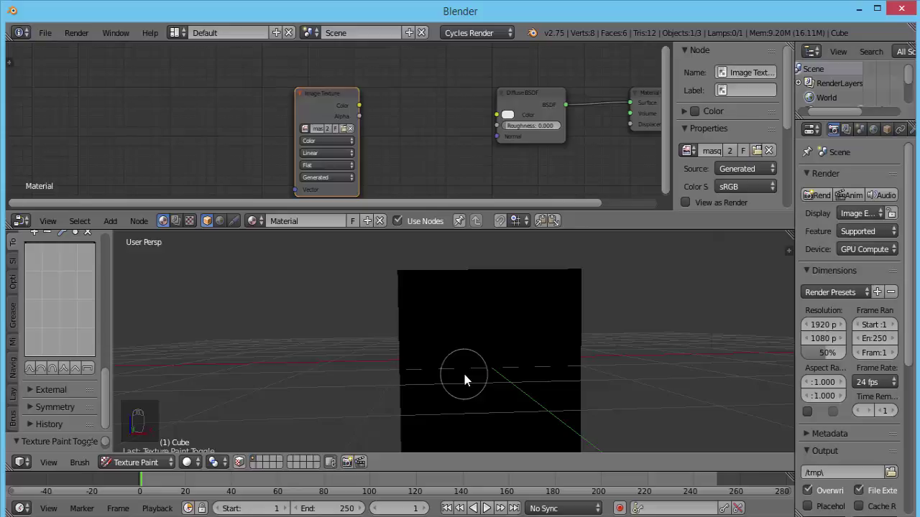
scroll(464, 378, "down", 3)
middle_click_drag(519, 362, 500, 375)
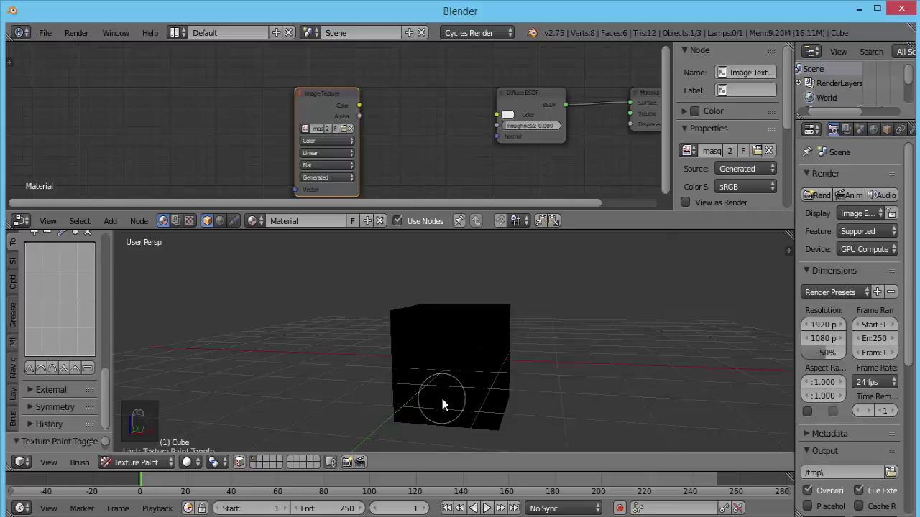
key("f")
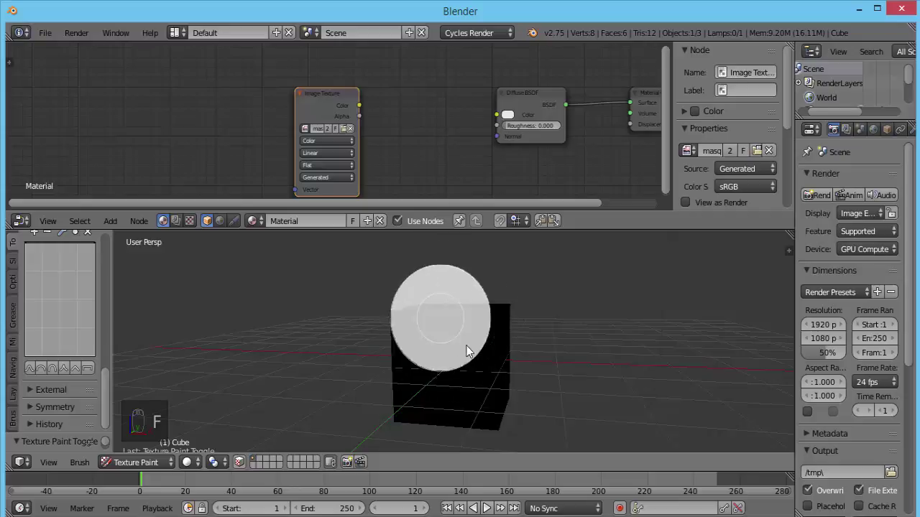
left_click(444, 319)
key("f")
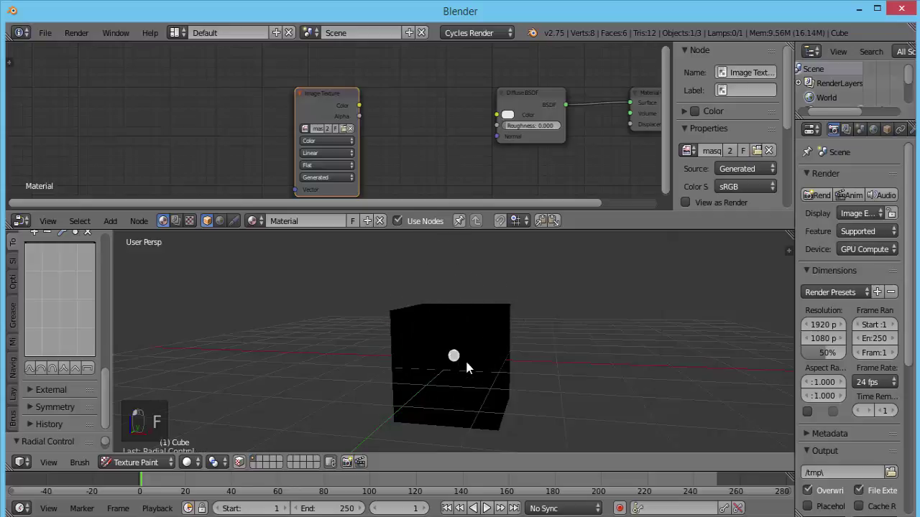
middle_click_drag(462, 365, 458, 398)
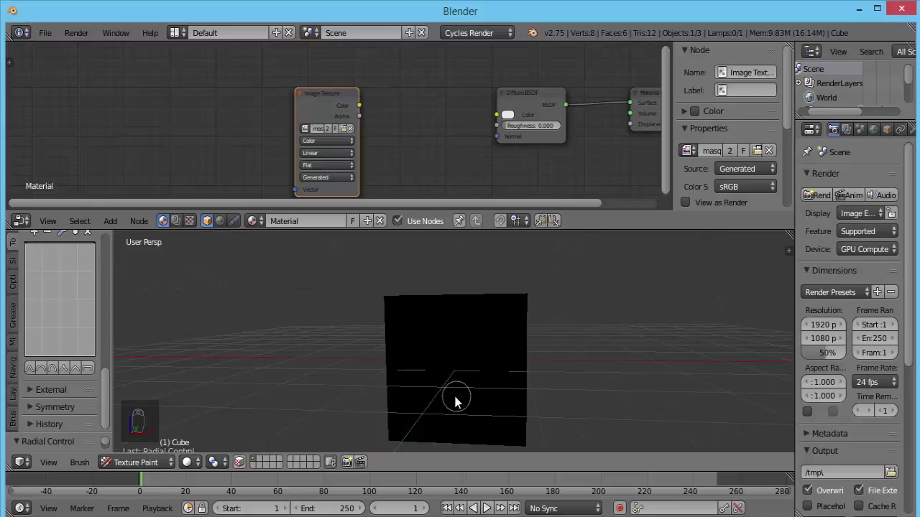
- Choose the F TexDraw brush for texture painting
mouse_move(110, 396)
left_mouse_down()
mouse_move(112, 252)
mouse_move(94, 269)
left_mouse_up()
left_click(63, 302)
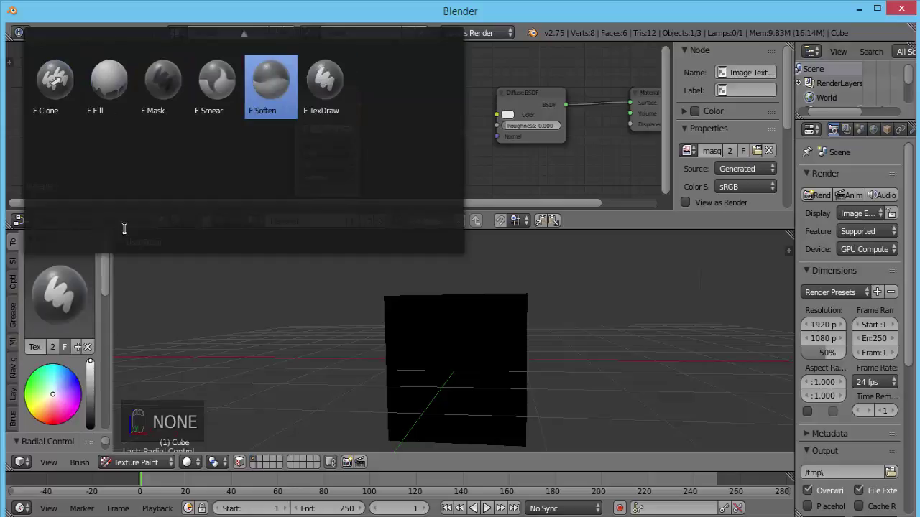
left_click(333, 86)
- Paint a filled white patch in the middle of each of two adjacent side faces of the cube
mouse_move(585, 386)
middle_mouse_down()
mouse_move(445, 397)
mouse_move(525, 369)
mouse_move(438, 349)
mouse_move(358, 365)
mouse_move(347, 357)
middle_mouse_up()
mouse_move(376, 329)
left_mouse_down()
mouse_move(369, 353)
mouse_move(381, 381)
mouse_move(404, 335)
mouse_move(396, 393)
mouse_move(428, 390)
left_mouse_up()
left_click_drag(382, 392, 362, 353)
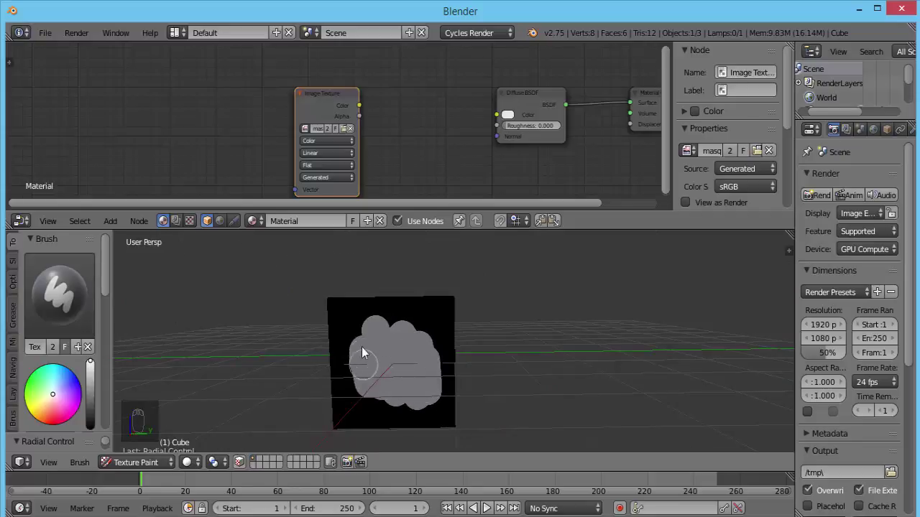
mouse_move(450, 367)
middle_mouse_down()
mouse_move(232, 359)
mouse_move(335, 352)
middle_mouse_up()
mouse_move(508, 328)
left_mouse_down()
mouse_move(499, 363)
mouse_move(510, 330)
mouse_move(520, 330)
mouse_move(486, 393)
left_mouse_up()
mouse_move(515, 366)
middle_mouse_down()
mouse_move(513, 353)
mouse_move(410, 312)
mouse_move(345, 354)
mouse_move(210, 372)
mouse_move(185, 328)
mouse_move(427, 376)
mouse_move(448, 422)
middle_mouse_up()
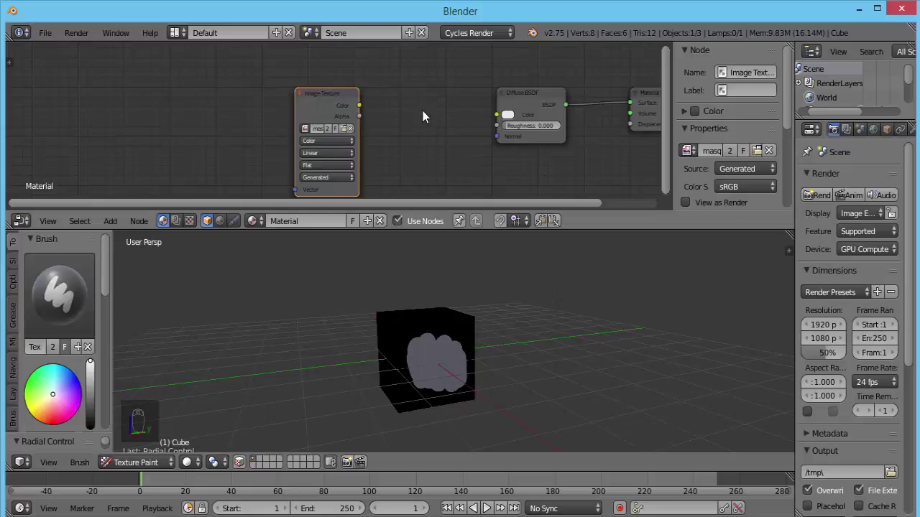
- Move the masque texture node up and left, add a second Image Texture node below it, and duplicate that node
scroll(421, 121, "down", 3)
left_click_drag(320, 111, 223, 70)
left_click(110, 222)
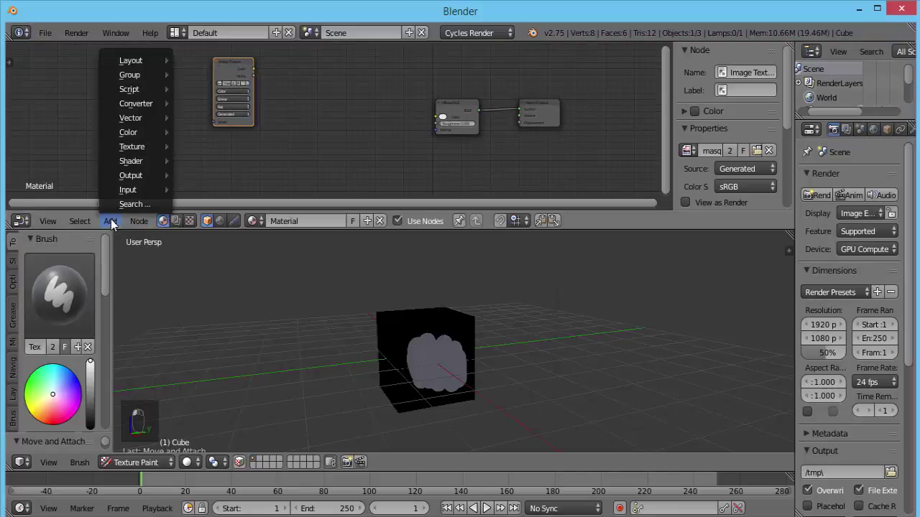
mouse_move(130, 148)
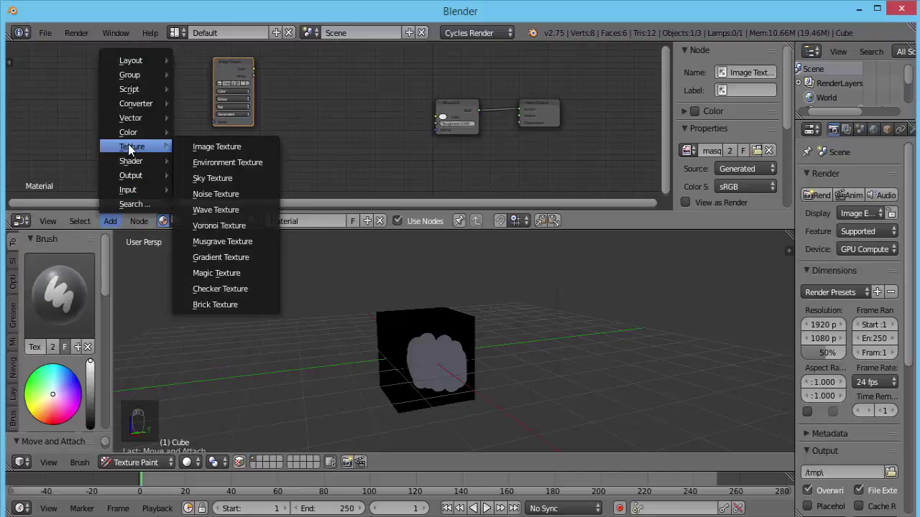
left_click(219, 147)
key("shift+d")
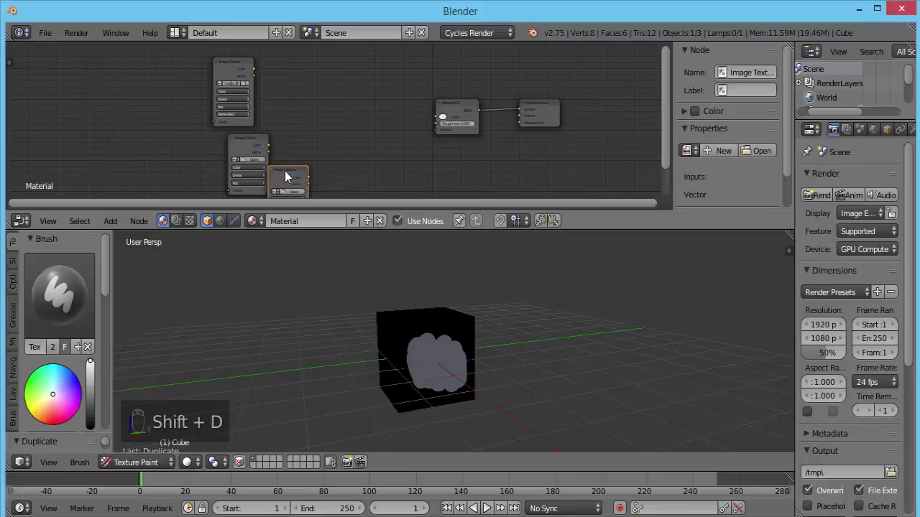
left_click_drag(286, 176, 297, 189)
scroll(306, 176, "down", 1)
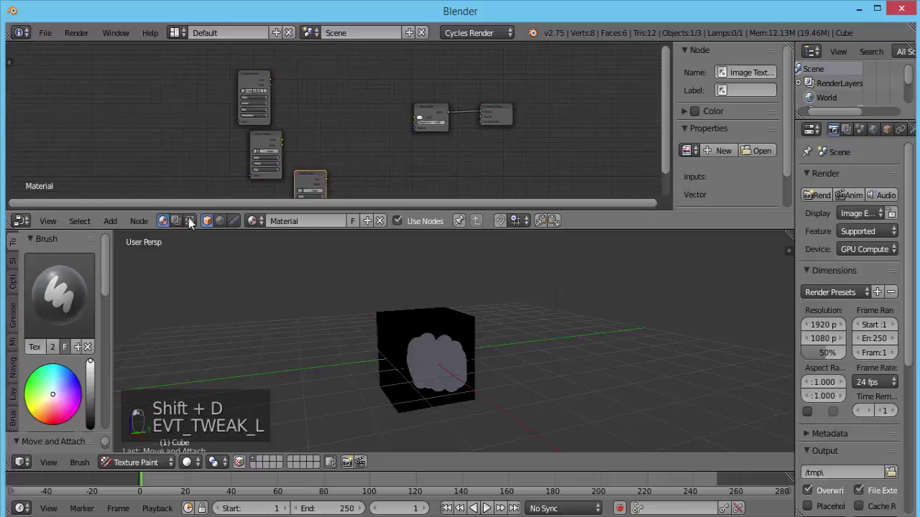
- Add a Mix color node before the Diffuse BSDF and link its Color output to the shader's Color input
left_click(110, 222)
mouse_move(130, 134)
left_click(232, 132)
left_click(350, 114)
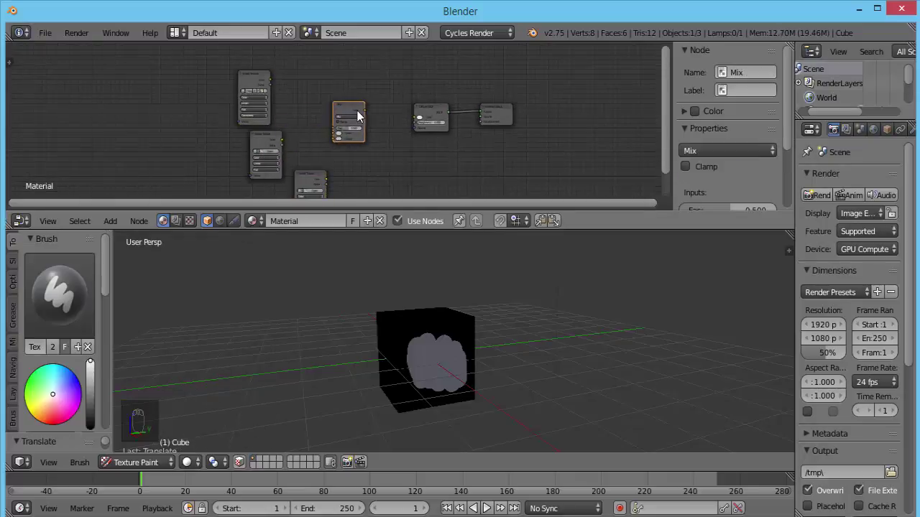
left_click_drag(365, 110, 415, 118)
scroll(361, 156, "up", 3)
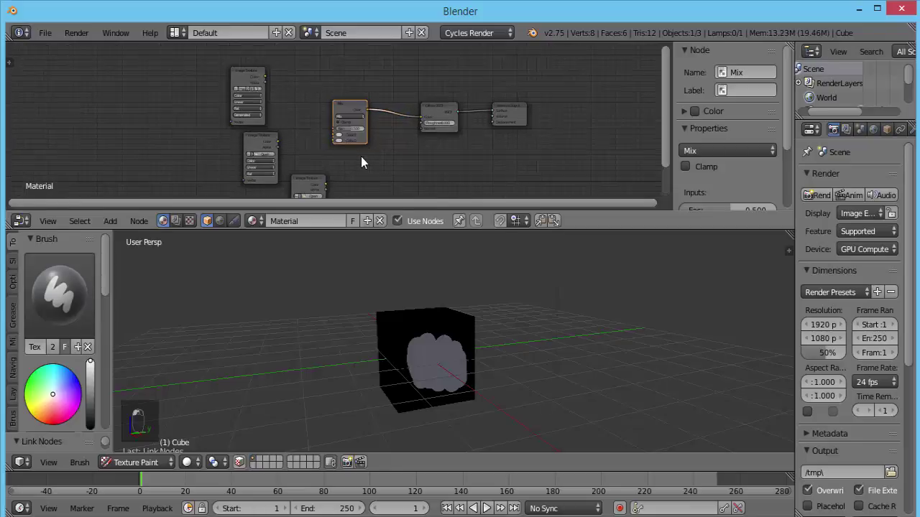
- Link the Color outputs of the two empty Image Texture nodes to the Mix node, the lower one to Color2 and the upper to Color1
scroll(345, 151, "up", 3)
middle_click_drag(284, 162, 348, 72)
left_click_drag(375, 172, 388, 84)
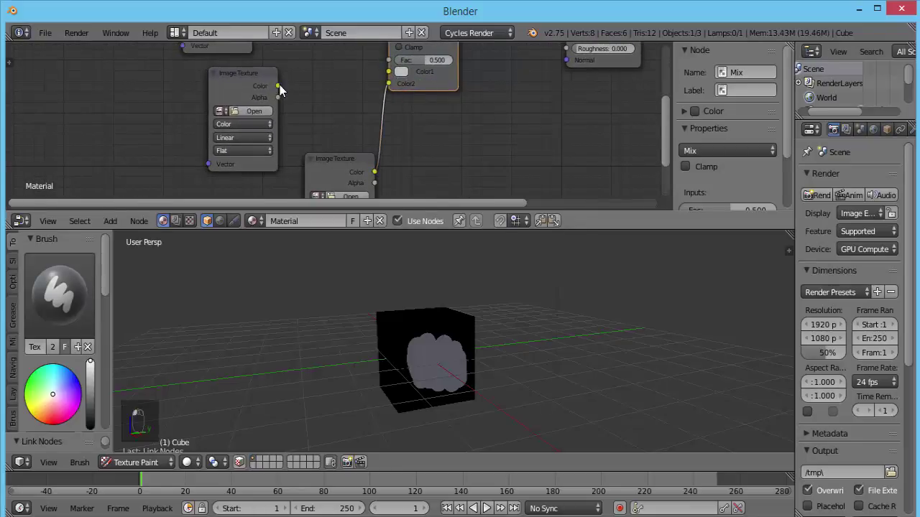
left_click_drag(277, 86, 391, 73)
- Load abstract-metallic-textures-silver-grey-1920x1200 (2)_COLOR.png from D:\texture into the Image Texture node linked to Color1
middle_click_drag(401, 75, 390, 117)
scroll(346, 146, "down", 4)
scroll(291, 145, "up", 4)
left_click(264, 141)
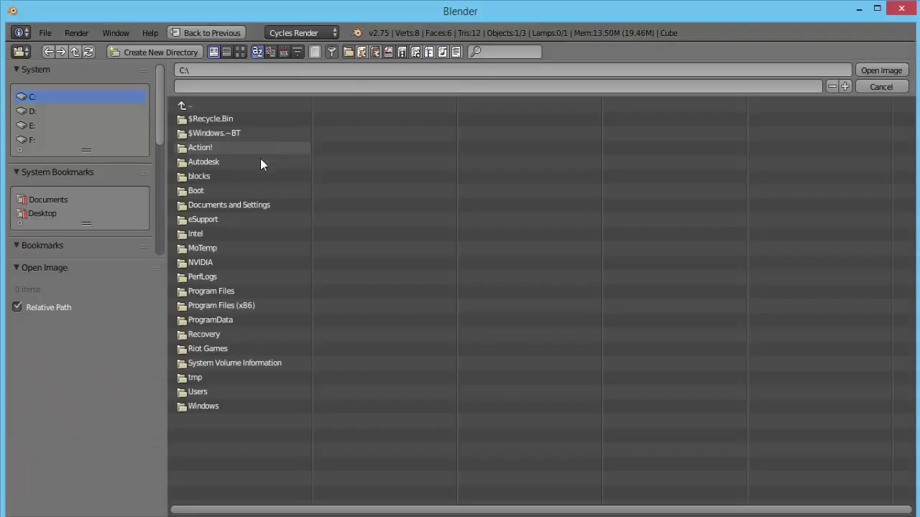
left_click(229, 392)
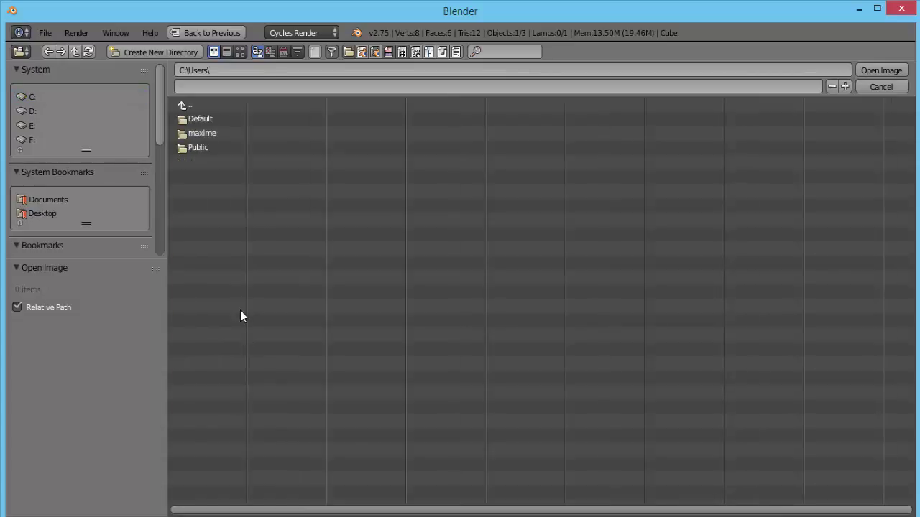
left_click(33, 111)
left_click(205, 376)
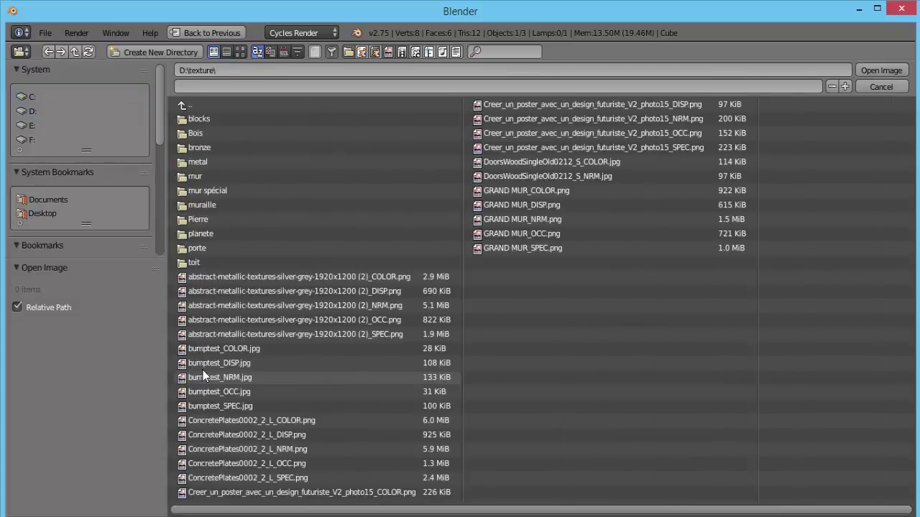
double_click(247, 277)
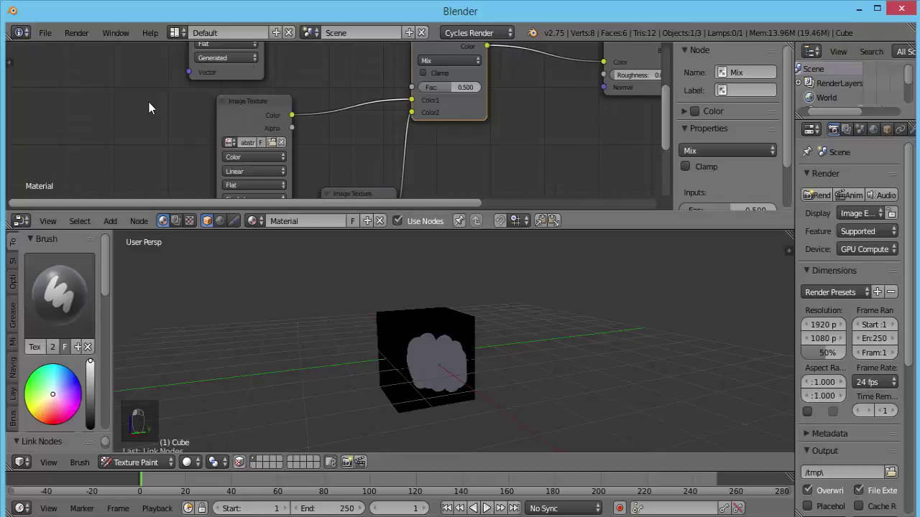
- Move the metallic texture node left and add a Texture Coordinate node to the left of all the texture nodes
left_click(235, 112)
left_click_drag(235, 113, 137, 110)
scroll(147, 140, "down", 6)
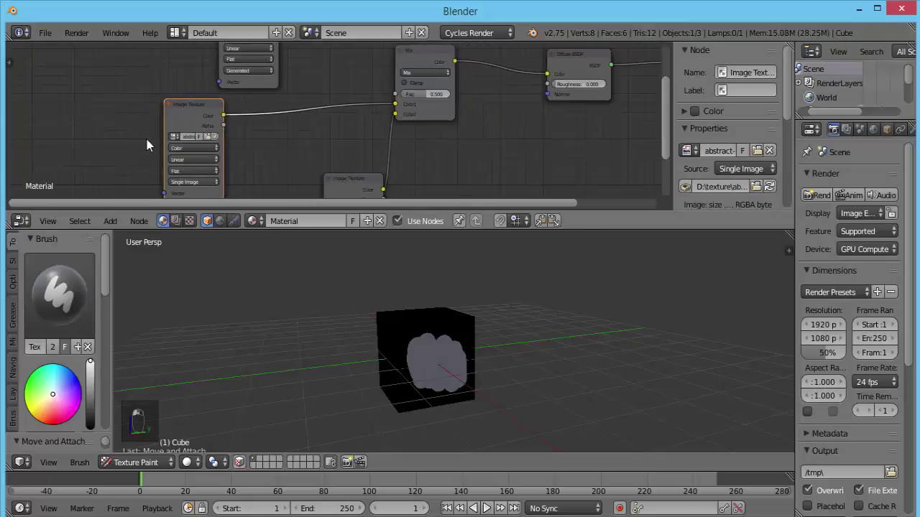
left_click(110, 220)
mouse_move(133, 190)
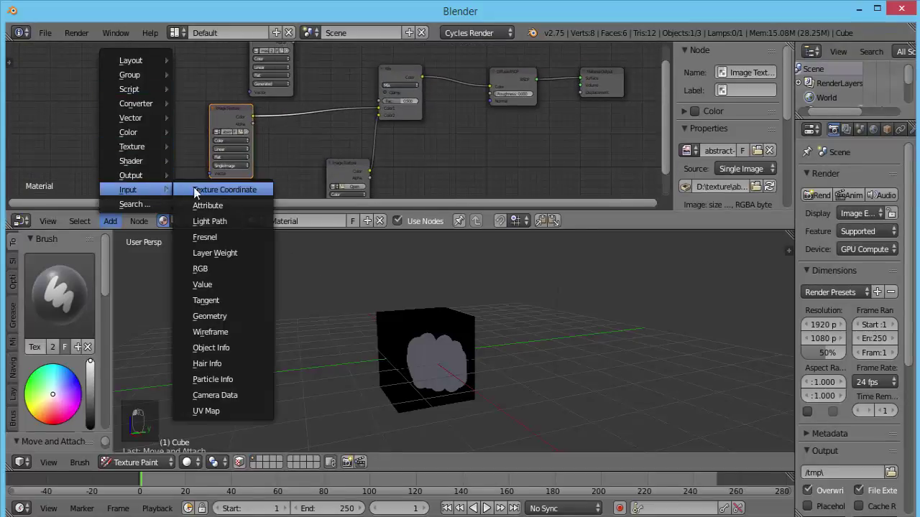
left_click(194, 189)
left_click(69, 100)
- Link the Texture Coordinate node's UV output to the Vector inputs of all three Image Texture nodes
left_click_drag(120, 113, 215, 168)
scroll(169, 120, "down", 1)
left_click_drag(177, 113, 270, 99)
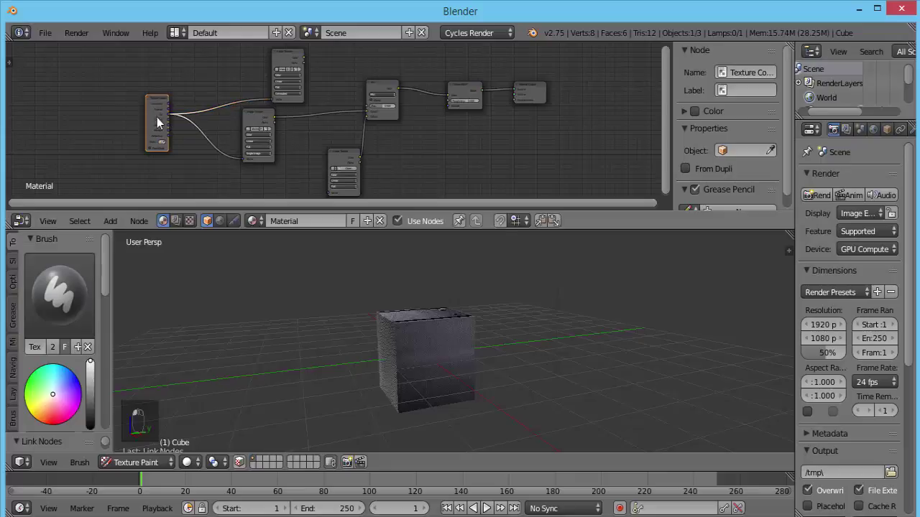
left_click_drag(173, 120, 327, 192)
scroll(423, 159, "up", 4)
scroll(445, 322, "up", 2)
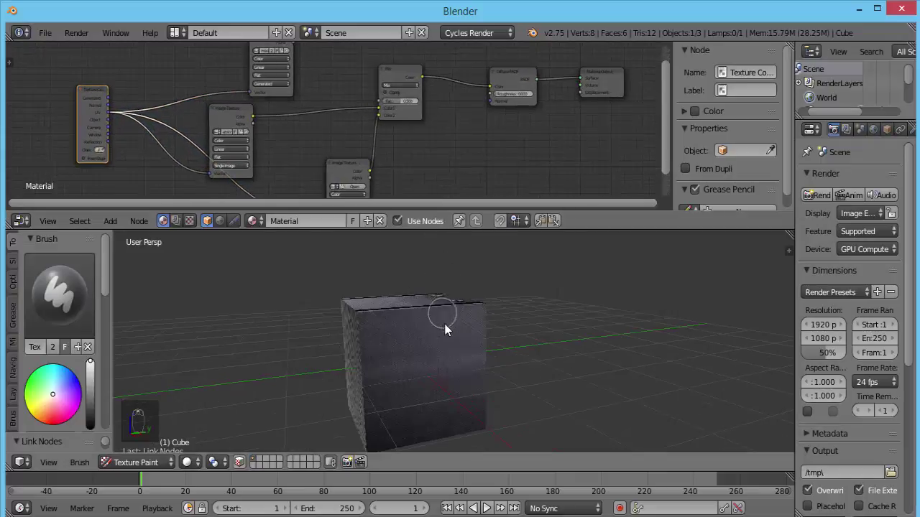
middle_click_drag(445, 324, 690, 371)
scroll(413, 131, "up", 2)
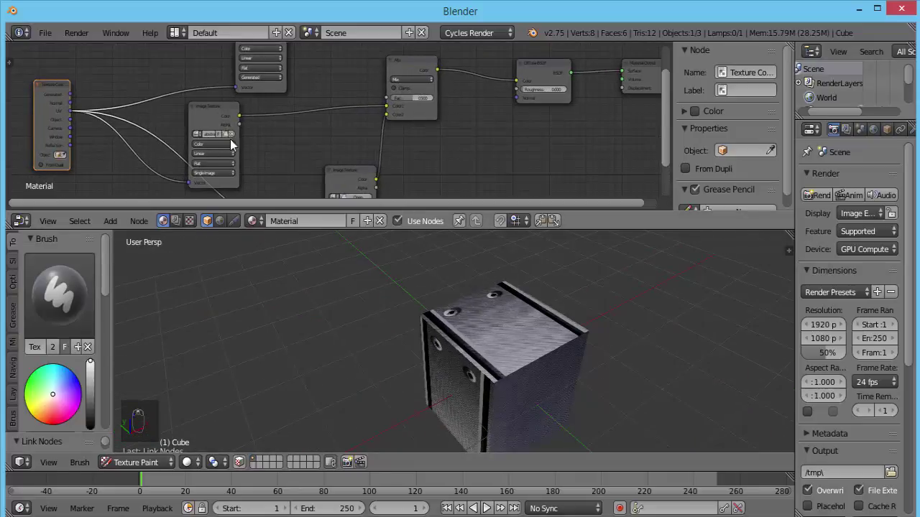
- Move the metallic texture node right and load Creer_un_poster_avec_un_design_futuriste_V2_photo15_COLOR.png from D:\texture into the Image Texture node linked to Color2
left_click_drag(235, 109, 288, 101)
middle_click_drag(405, 116, 390, 63)
scroll(409, 122, "up", 2)
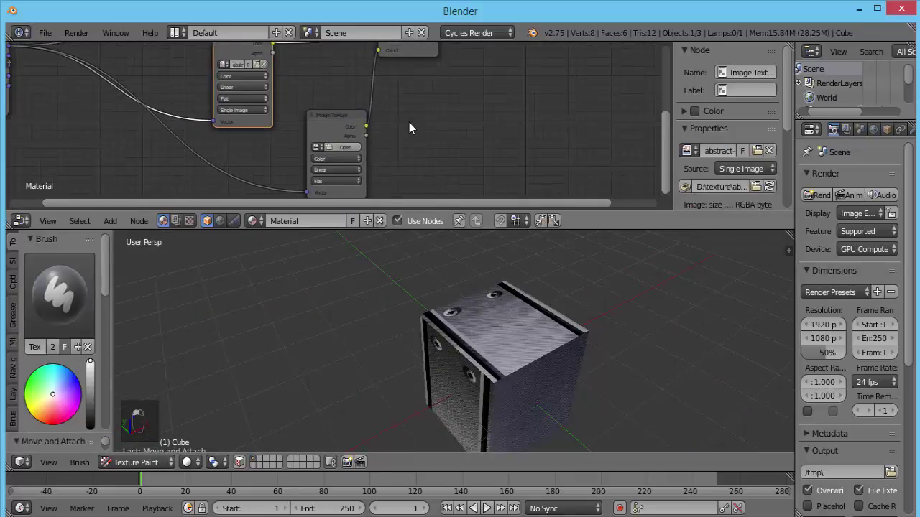
left_click(348, 152)
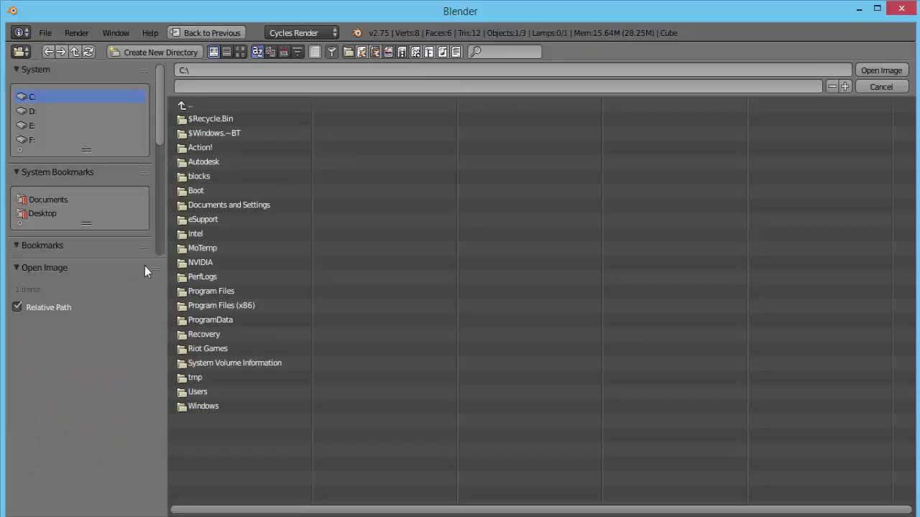
left_click(33, 110)
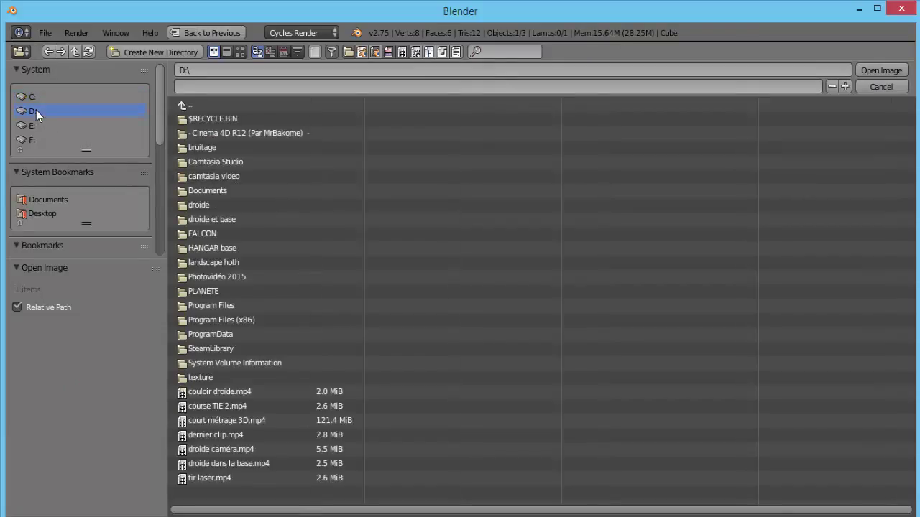
left_click(239, 378)
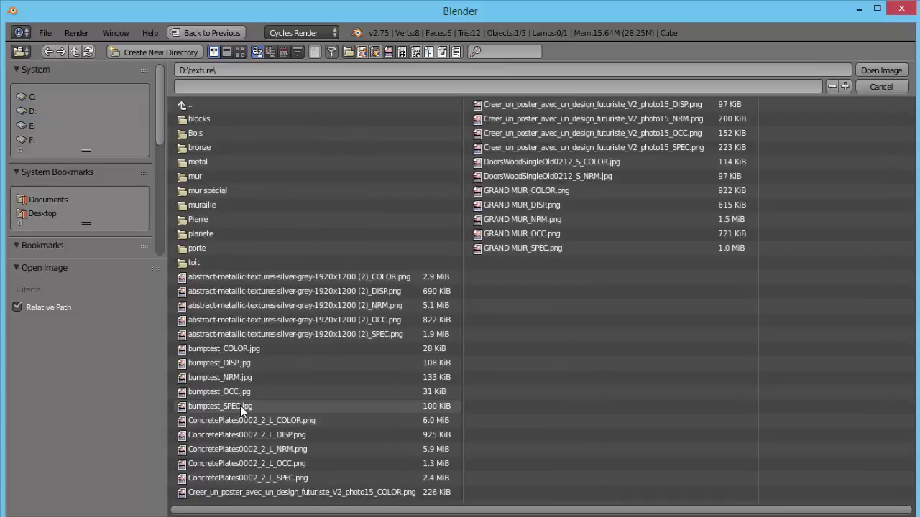
left_click(318, 494)
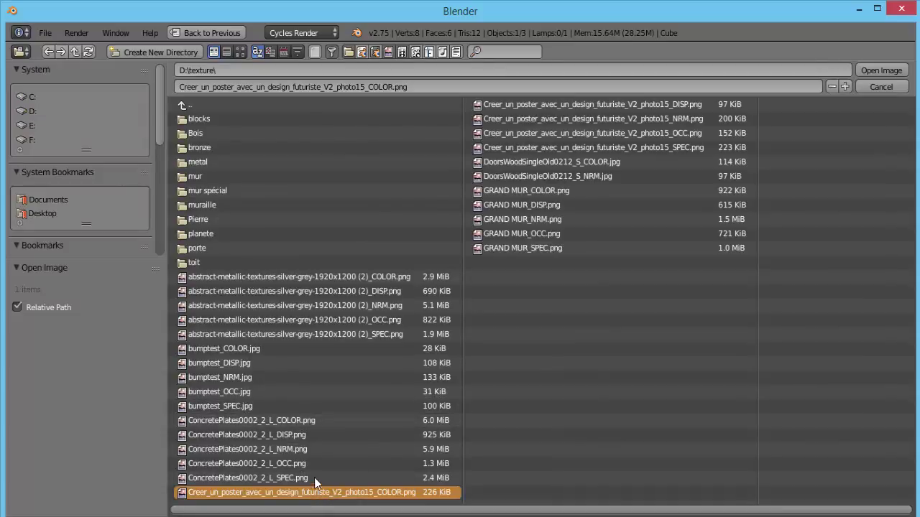
double_click(370, 278)
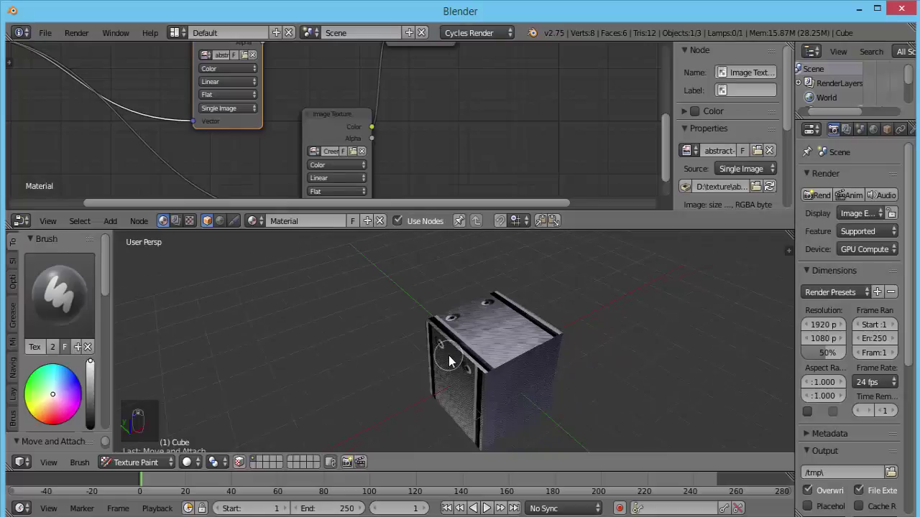
- Switch the 3D viewport shading to Rendered to preview the mixed textures on the cube
scroll(429, 97, "down", 5)
middle_click_drag(468, 305, 265, 394)
left_click(190, 463)
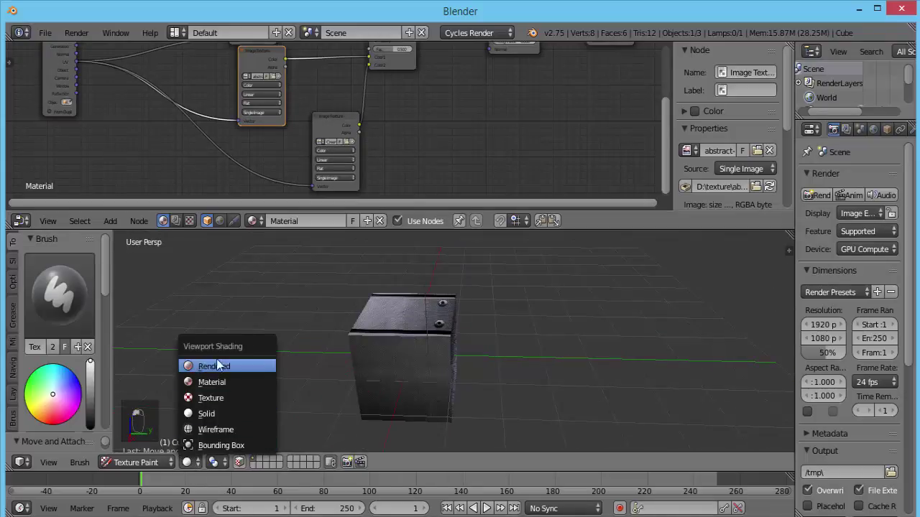
key("Return")
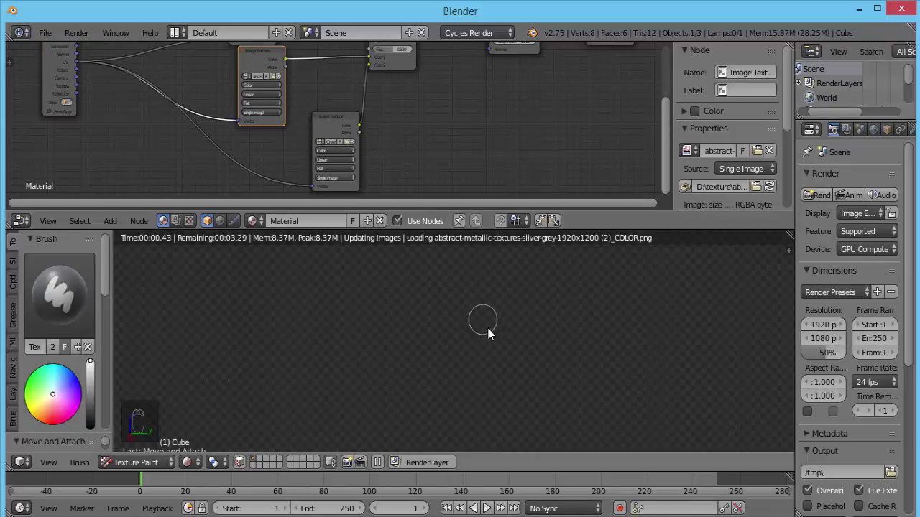
middle_click_drag(452, 328, 541, 283)
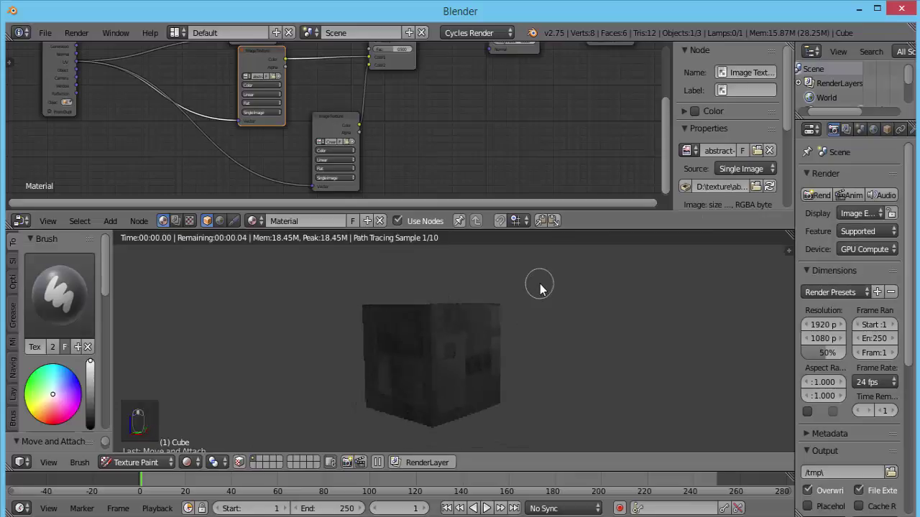
- Link the masque texture's Color output to the Mix node's Fac input and compare both image textures with the rendered cube faces
middle_click_drag(404, 136, 390, 97)
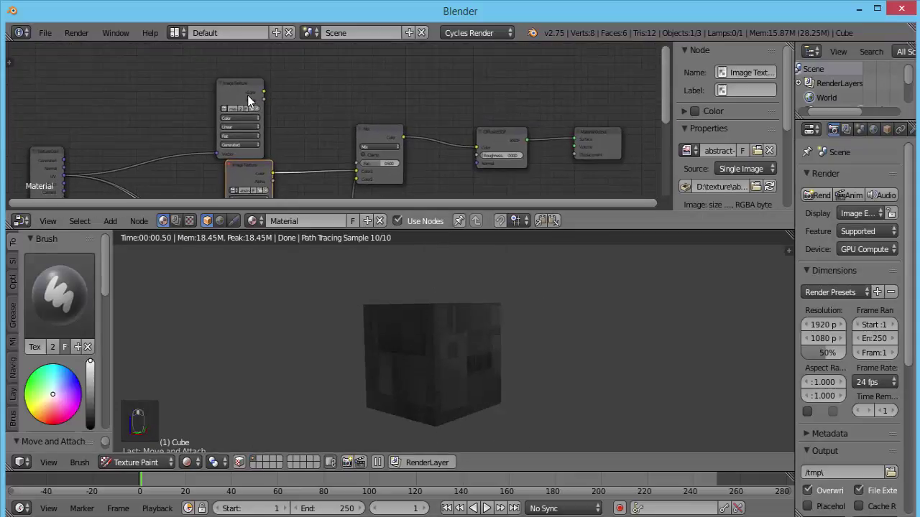
left_click_drag(248, 95, 355, 166)
scroll(539, 363, "up", 5)
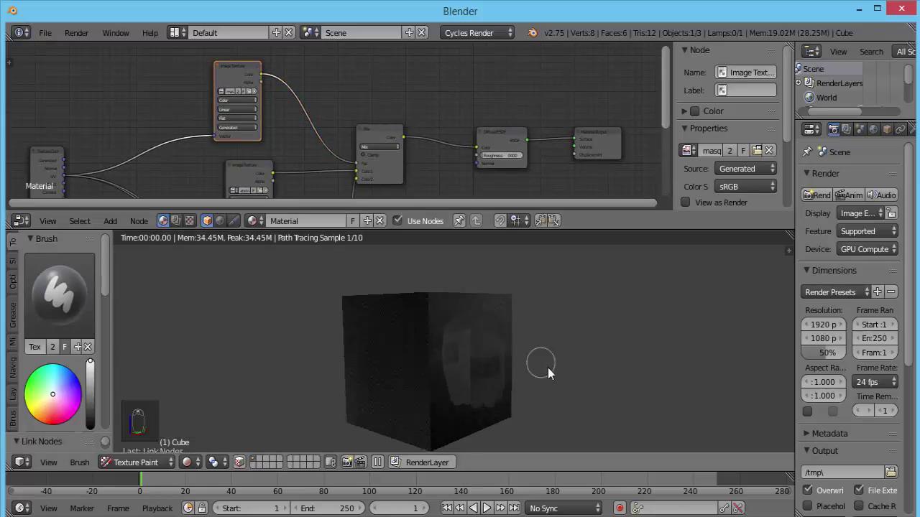
middle_click_drag(519, 360, 445, 352)
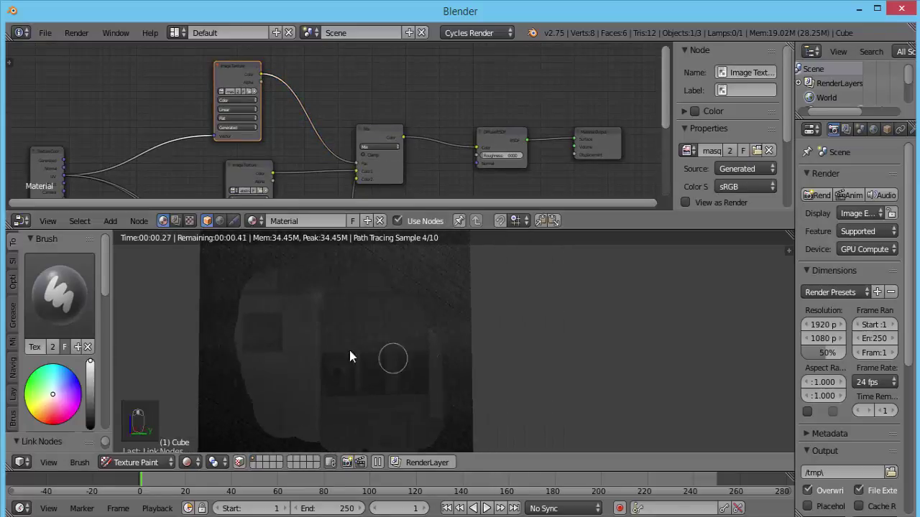
middle_click_drag(423, 123, 453, 38)
left_click(342, 151)
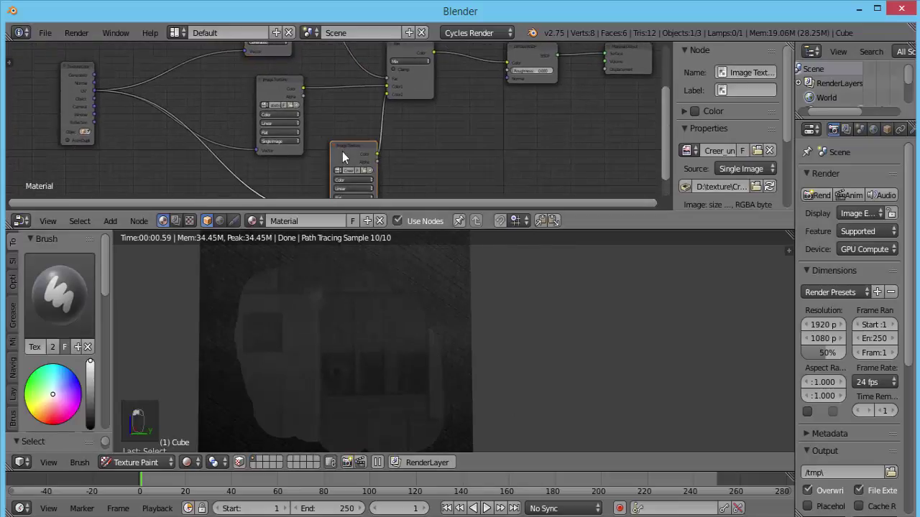
middle_click_drag(465, 125, 466, 159)
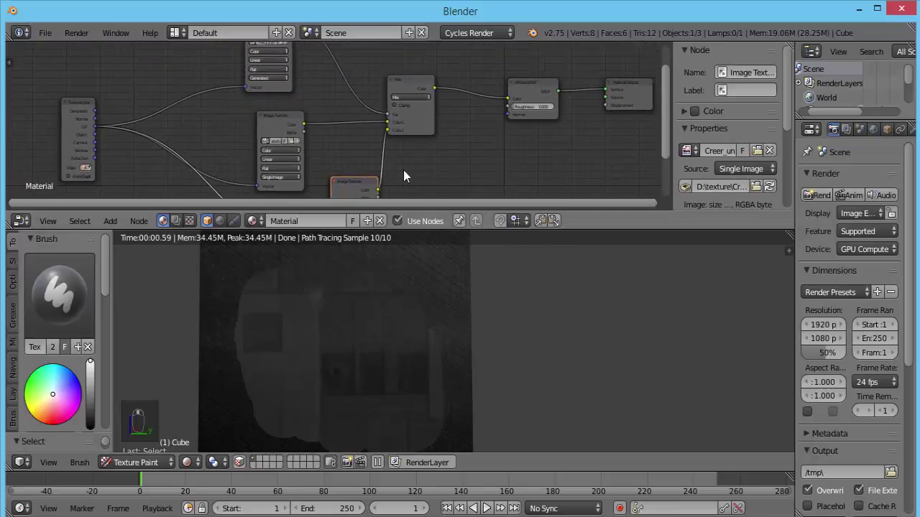
left_click(282, 125)
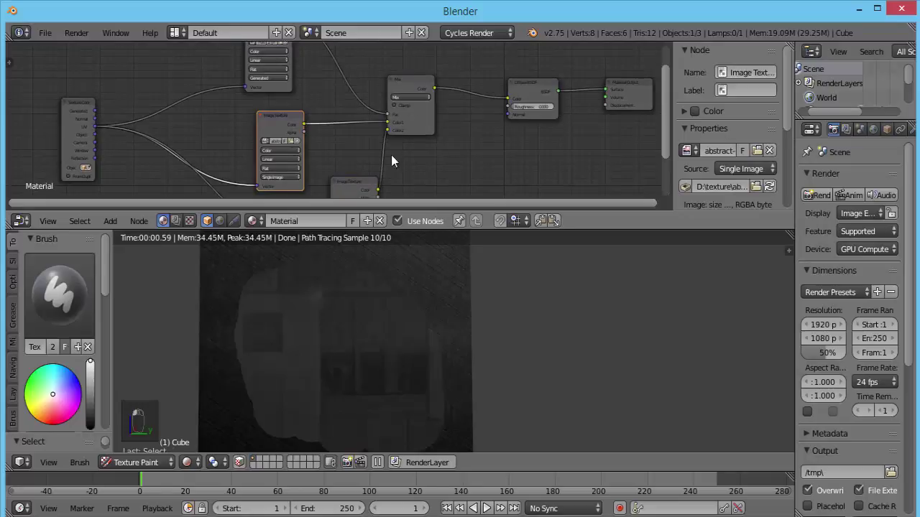
middle_click_drag(441, 322, 197, 282)
- Swap the Color1 and Color2 links on the Mix node and inspect the exchanged textures on the rendered cube
left_click_drag(389, 123, 389, 129)
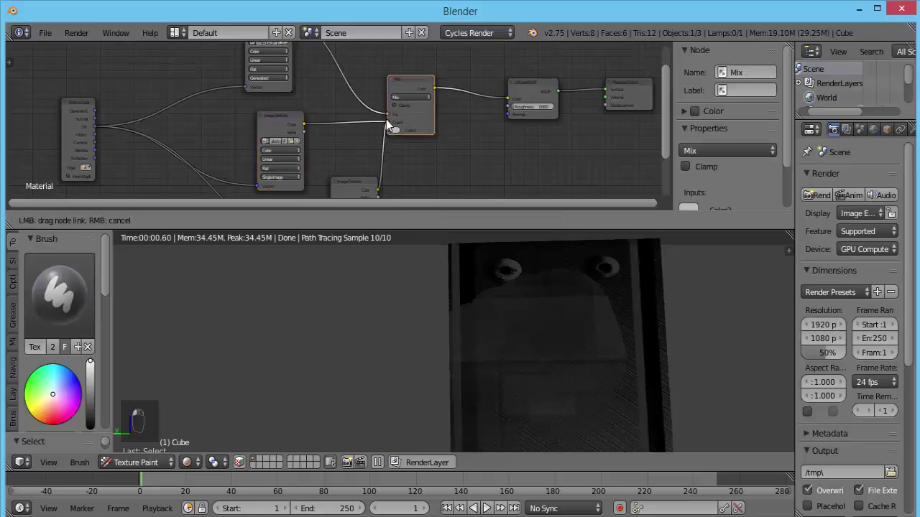
scroll(647, 372, "down", 5)
mouse_move(645, 373)
middle_mouse_down()
mouse_move(557, 359)
mouse_move(629, 370)
middle_mouse_up()
scroll(559, 359, "up", 3)
scroll(570, 364, "up", 1)
scroll(632, 370, "up", 4)
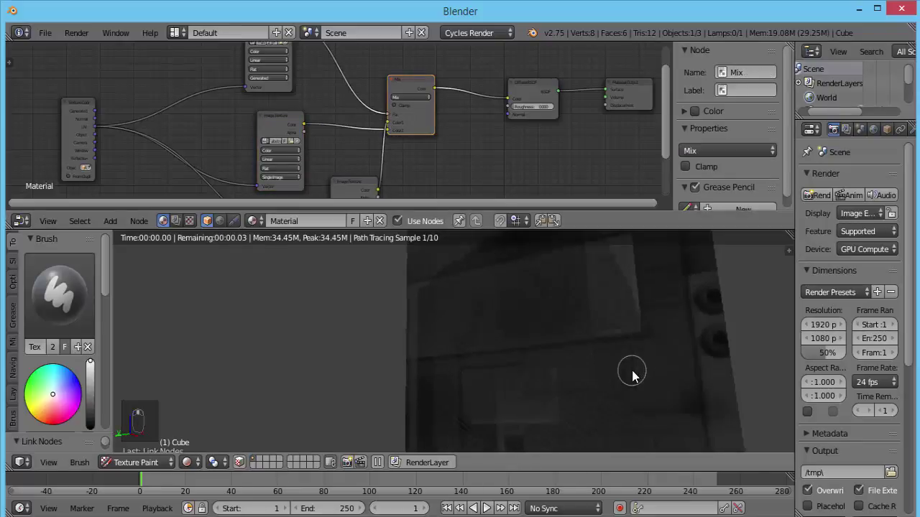
middle_click_drag(427, 144, 423, 165)
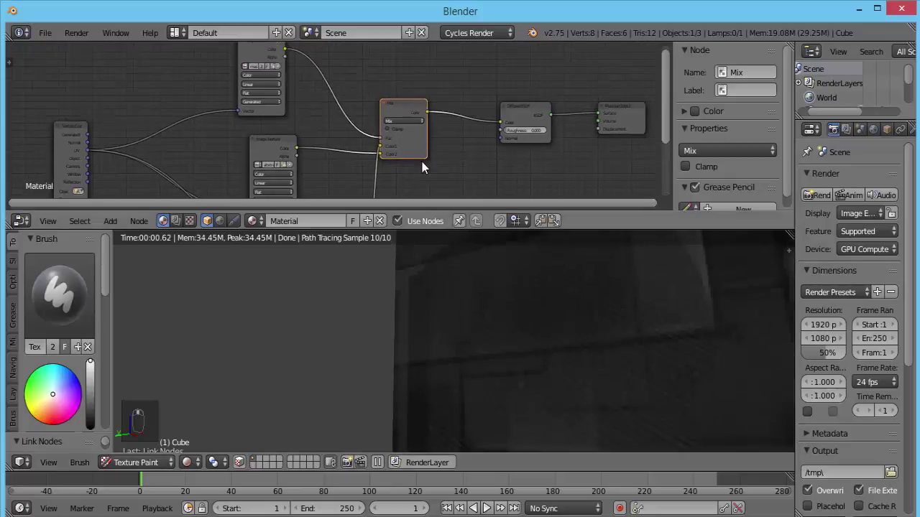
scroll(431, 169, "up", 1)
scroll(440, 173, "up", 2)
scroll(597, 379, "down", 5)
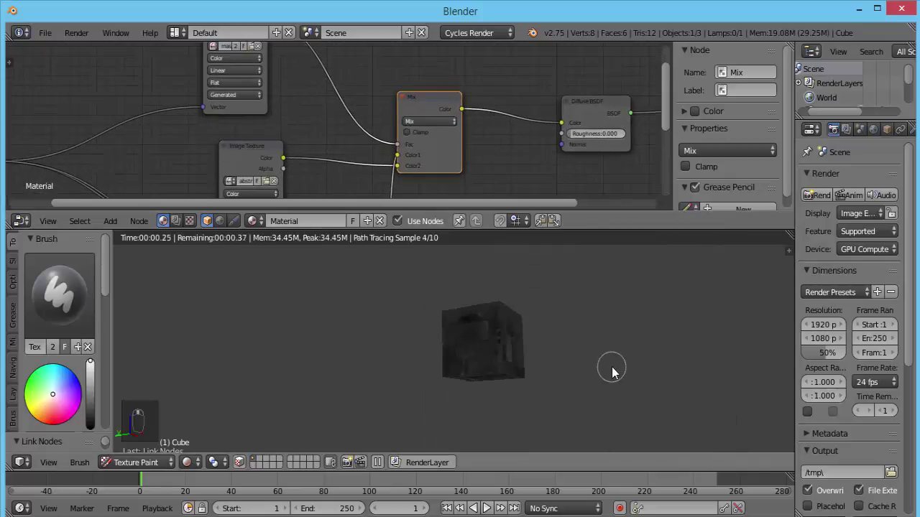
scroll(640, 368, "up", 6)
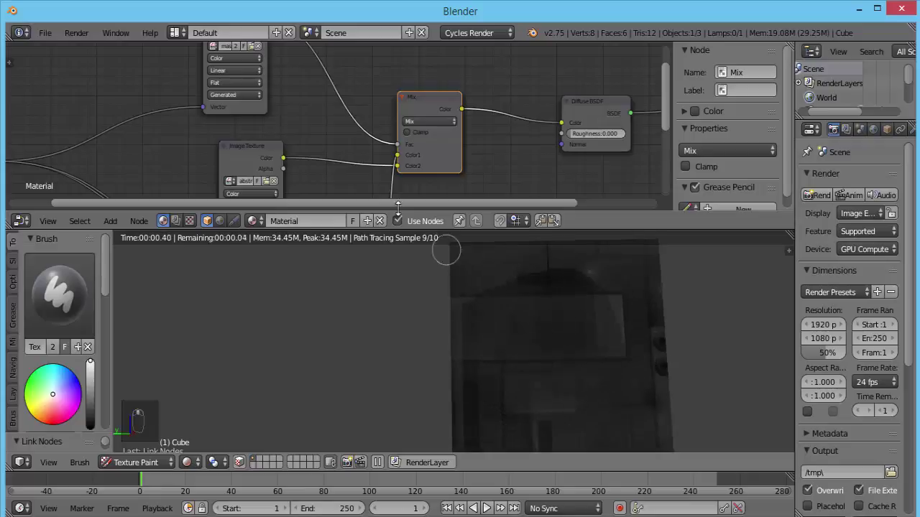
- Swap the metallic texture back to the Mix node's Color1 input and relink the masque texture's Color output to Fac
left_click_drag(398, 166, 397, 155)
scroll(316, 106, "down", 2)
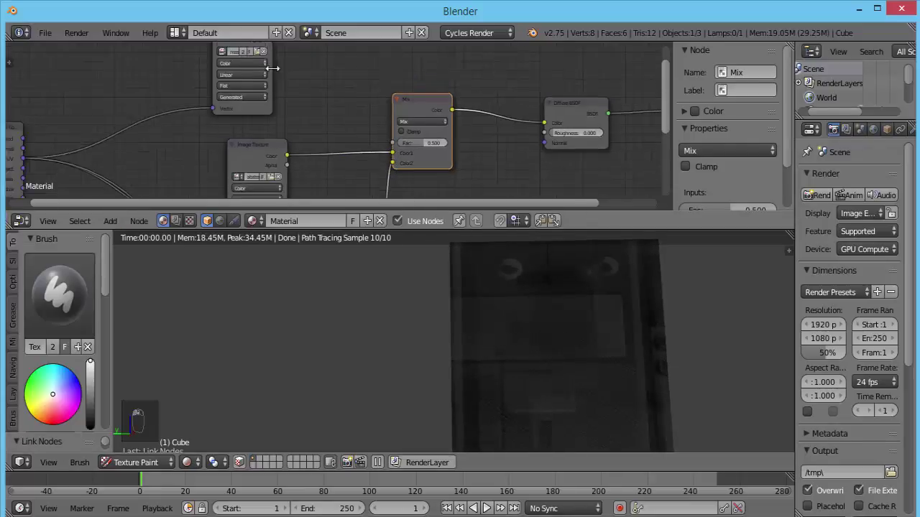
scroll(277, 66, "down", 1)
left_click_drag(290, 54, 377, 151)
- Examine the painted mask areas on the different sides of the cube in the rendered preview
scroll(587, 374, "up", 2)
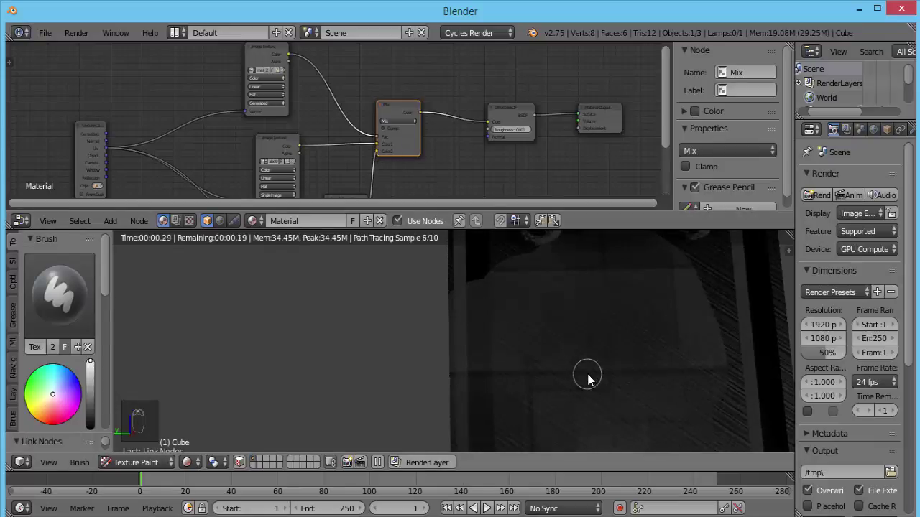
scroll(599, 376, "down", 4)
scroll(620, 390, "up", 1)
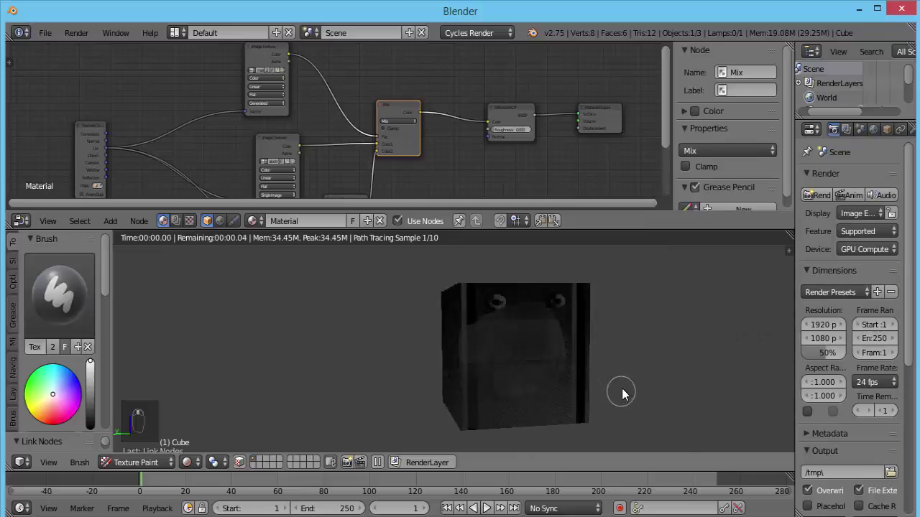
scroll(618, 385, "up", 3)
scroll(503, 370, "down", 3)
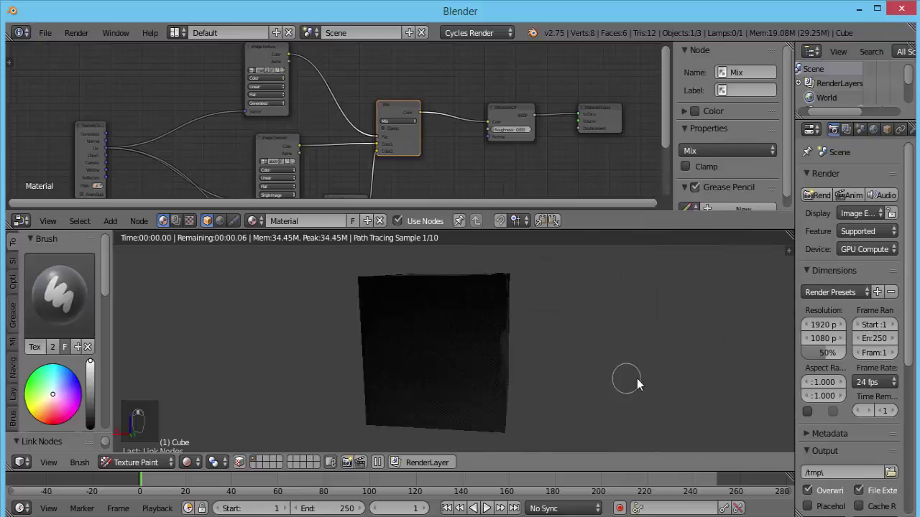
middle_click_drag(637, 379, 775, 357)
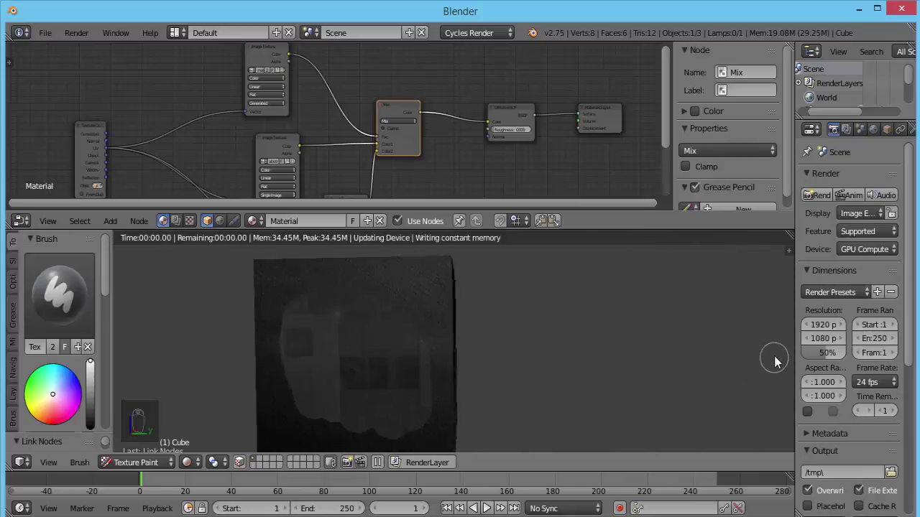
scroll(396, 369, "up", 3)
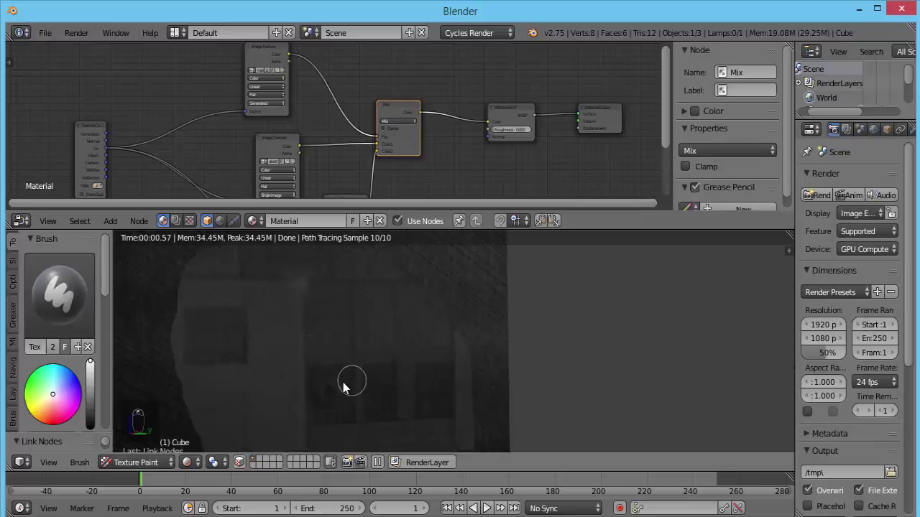
scroll(342, 380, "down", 4)
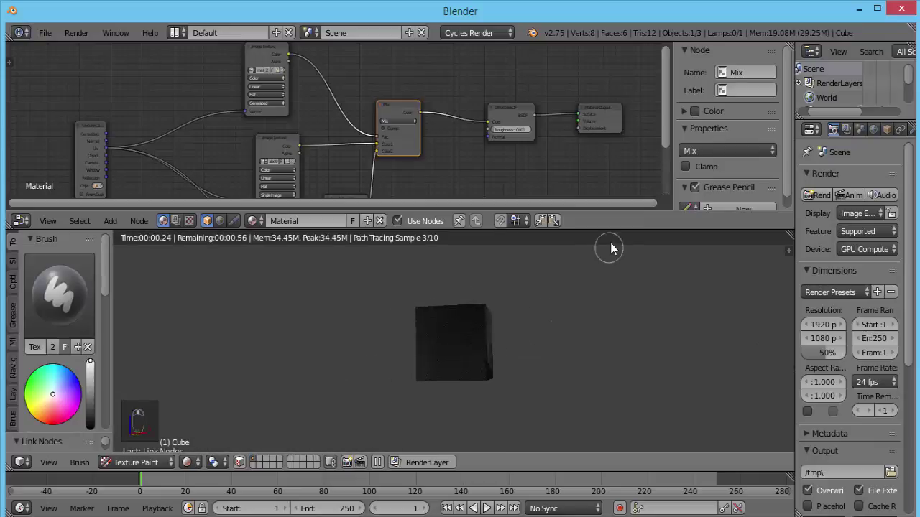
scroll(452, 370, "up", 2)
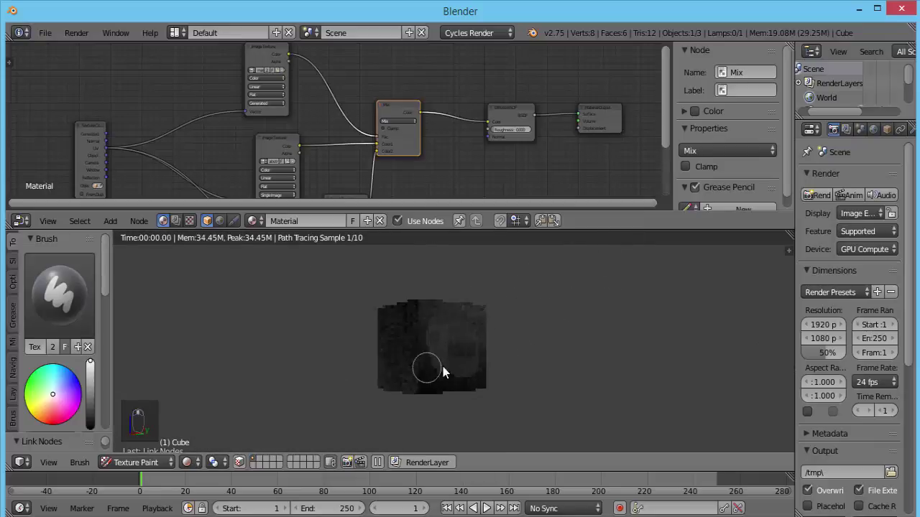
scroll(442, 367, "up", 4)
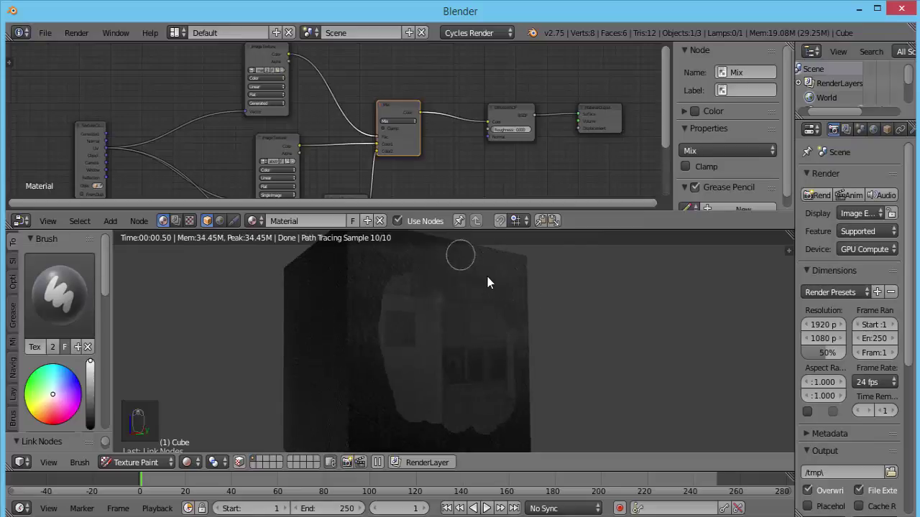
middle_click_drag(380, 353, 501, 398)
scroll(531, 366, "down", 2)
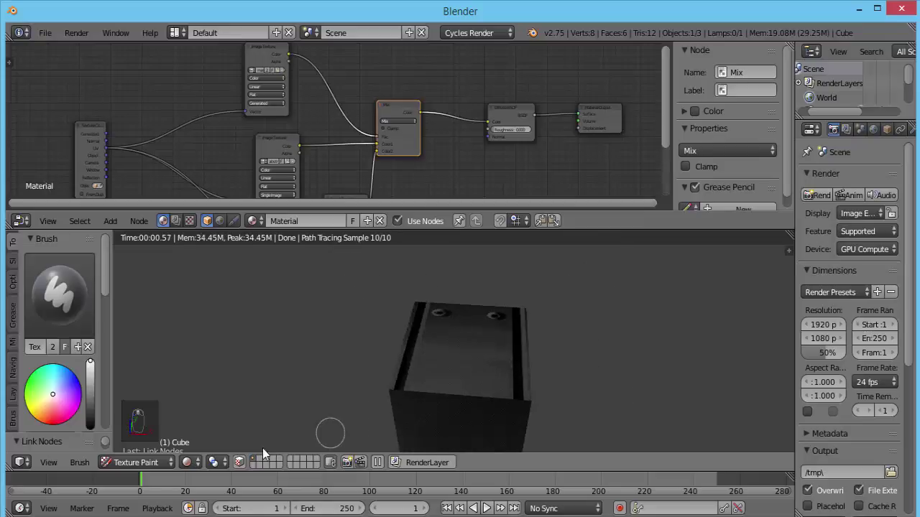
- Switch the viewport shading to Solid and paint a white area in the middle of the cube's top face
left_click(186, 462)
left_click(205, 412)
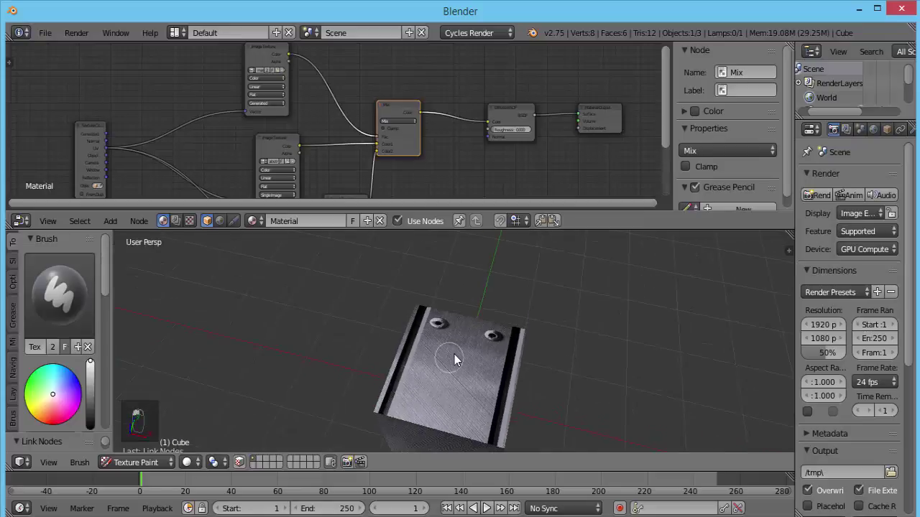
scroll(407, 381, "down", 4)
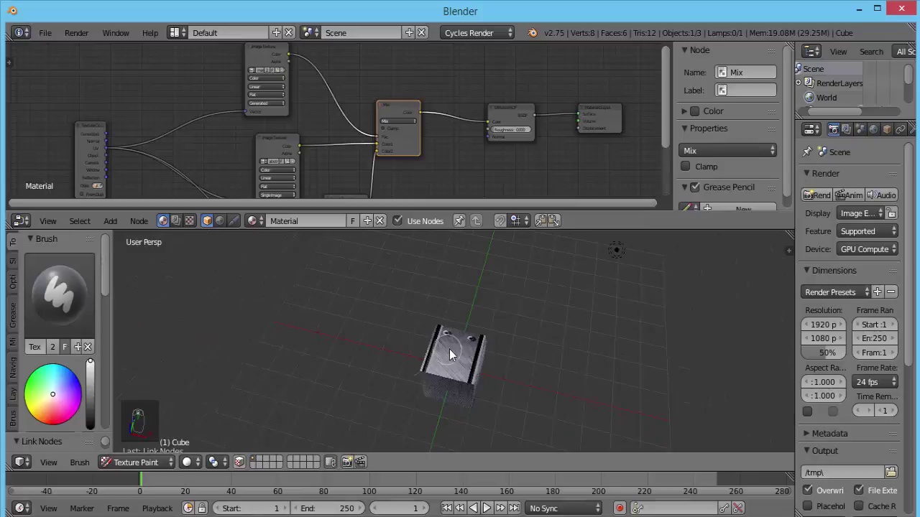
middle_click_drag(449, 349, 449, 360)
left_click_drag(449, 358, 447, 365)
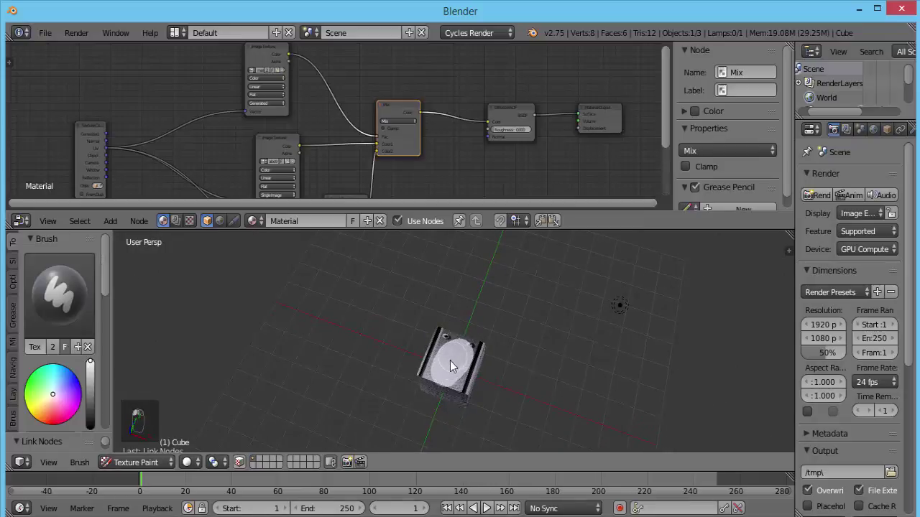
- Disconnect the masque texture from the Mix node's Fac input and select the masque Image Texture node
left_click_drag(376, 136, 367, 137)
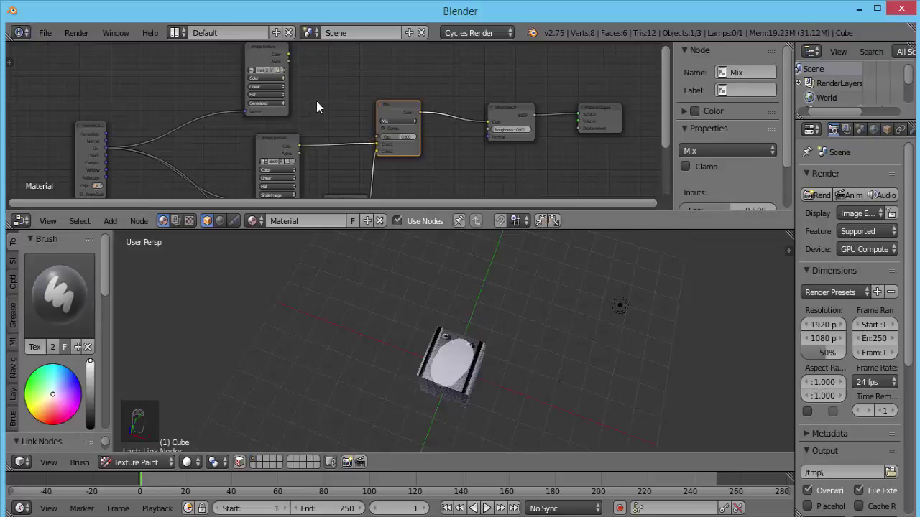
middle_click_drag(299, 69, 296, 97)
left_click(263, 78)
- Paint more white strokes across the middle and front edge of the cube's top face
middle_click_drag(410, 304, 542, 276)
left_click(477, 310)
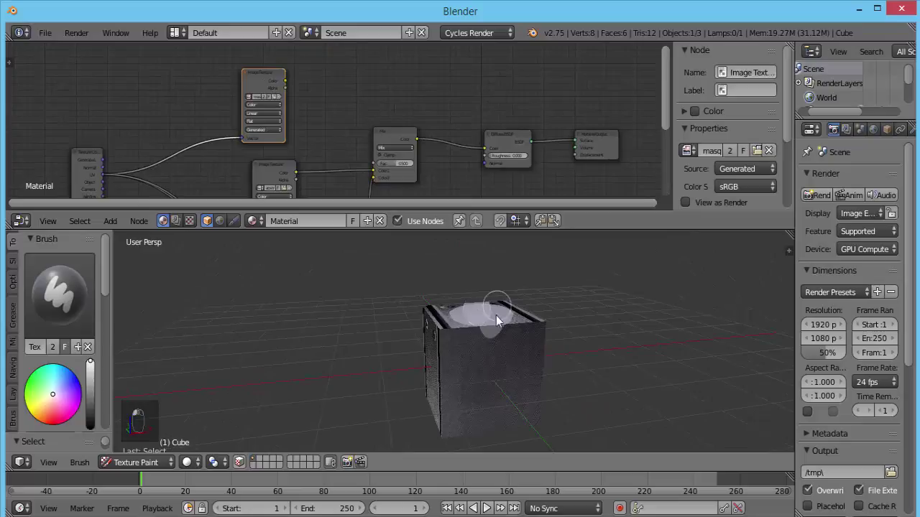
middle_click_drag(496, 315, 467, 363)
mouse_move(465, 329)
left_mouse_down()
mouse_move(469, 347)
mouse_move(490, 348)
left_mouse_up()
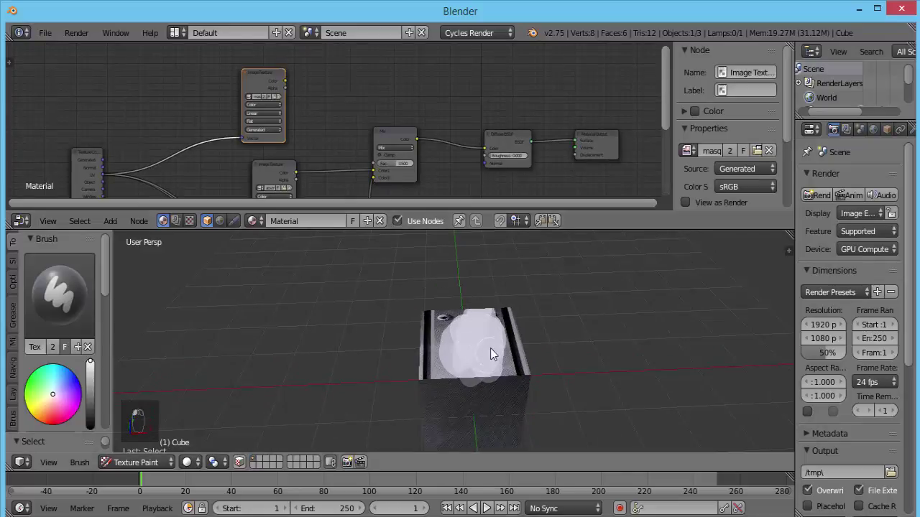
- Relink the masque texture's Color output to the Mix node's Fac and inspect the cube's top face in Rendered shading
left_click(188, 462)
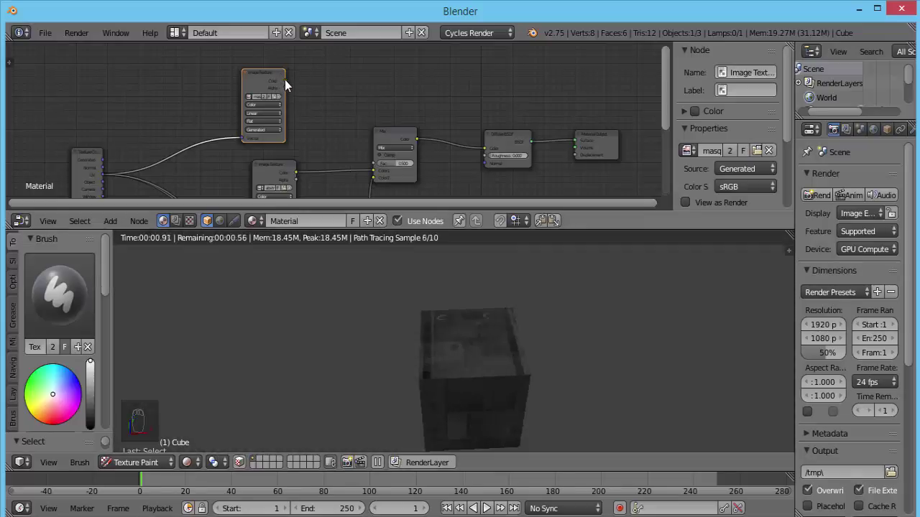
mouse_move(285, 81)
left_mouse_down()
mouse_move(298, 76)
mouse_move(374, 163)
left_mouse_up()
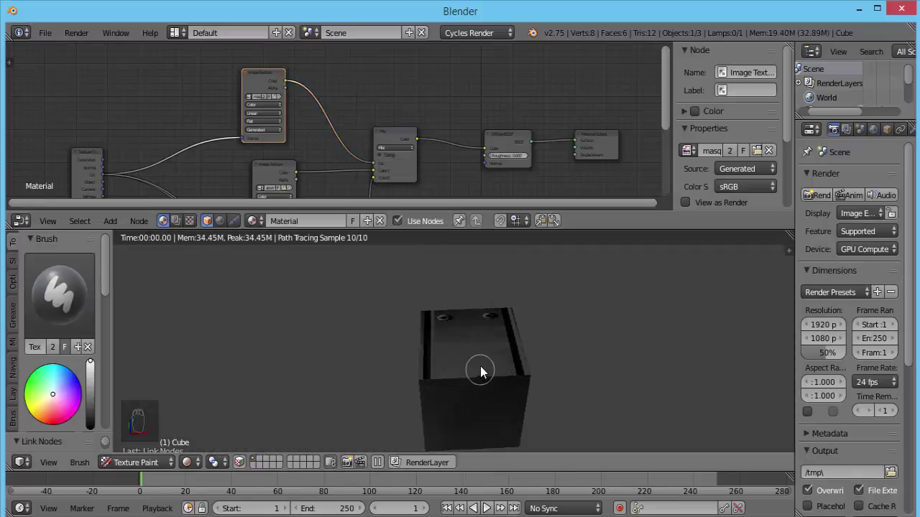
scroll(482, 366, "up", 4)
middle_click_drag(499, 358, 513, 345)
scroll(536, 312, "up", 6)
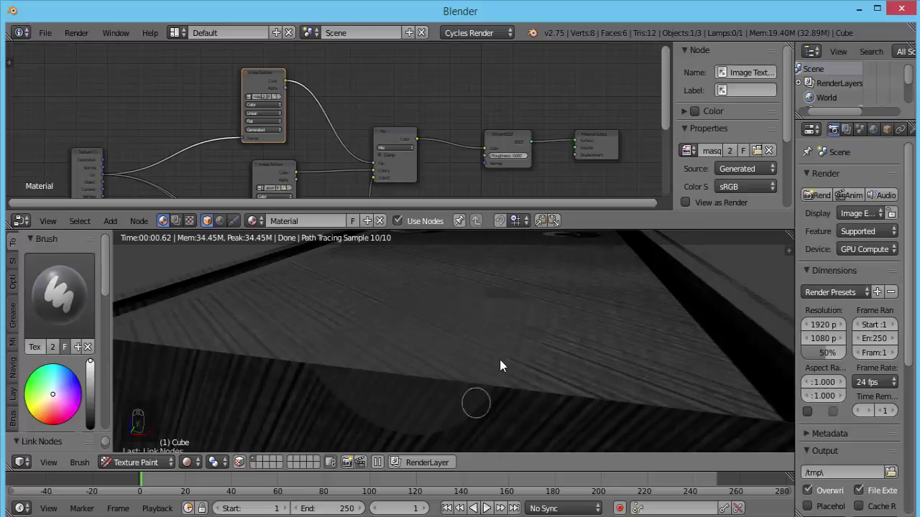
scroll(532, 292, "down", 8)
middle_click_drag(532, 294, 504, 357)
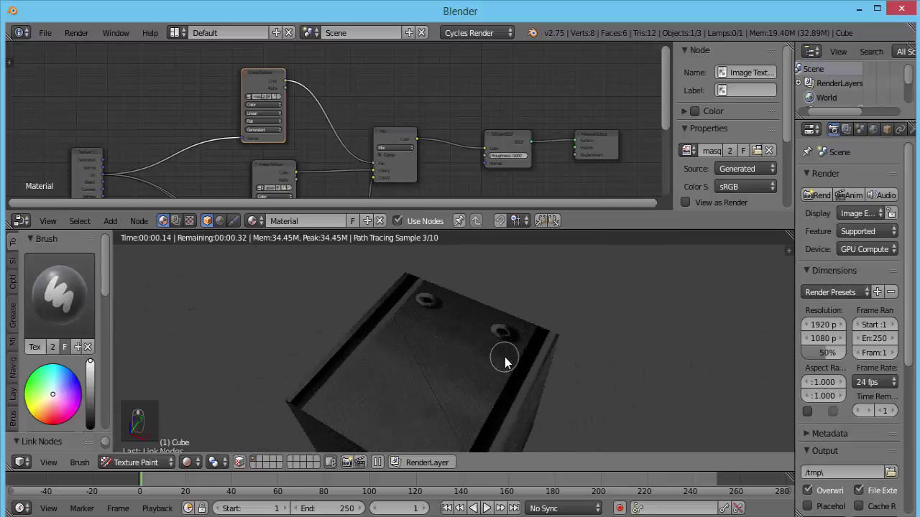
- Switch the viewport shading to Solid and paint a large white area across the middle of the black top face
left_click(188, 462)
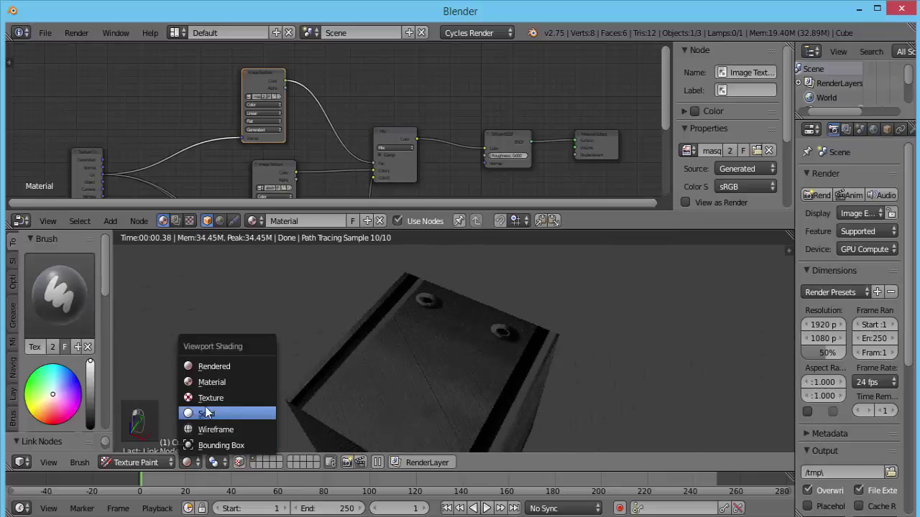
left_click(207, 414)
scroll(403, 374, "down", 3)
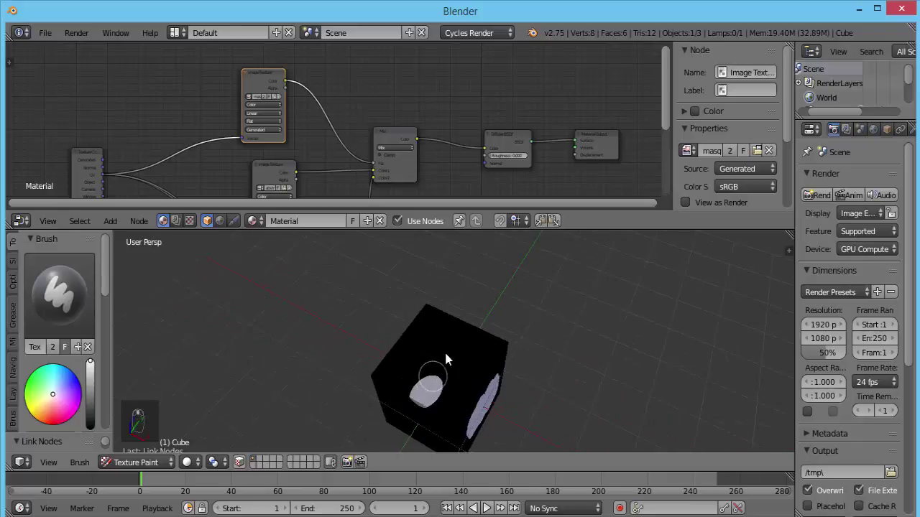
mouse_move(446, 354)
left_mouse_down()
mouse_move(449, 347)
mouse_move(421, 399)
mouse_move(445, 381)
mouse_move(459, 343)
left_mouse_up()
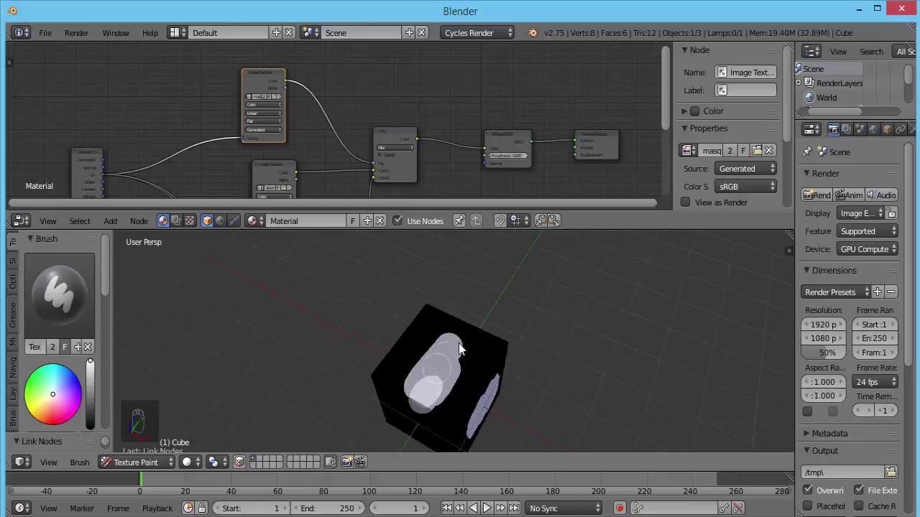
mouse_move(420, 373)
left_mouse_down()
mouse_move(455, 338)
mouse_move(457, 375)
left_mouse_up()
- Switch the viewport shading to Rendered and view the painted top face of the cube
left_click(187, 462)
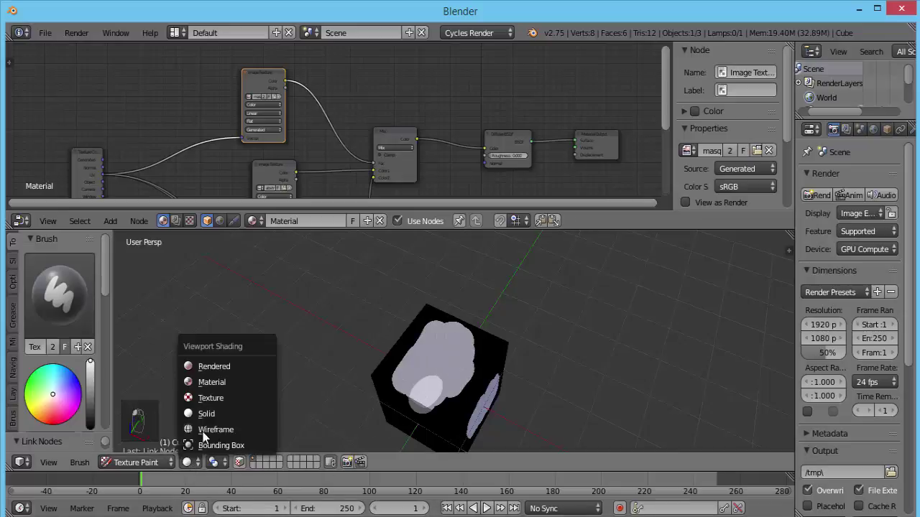
key("Return")
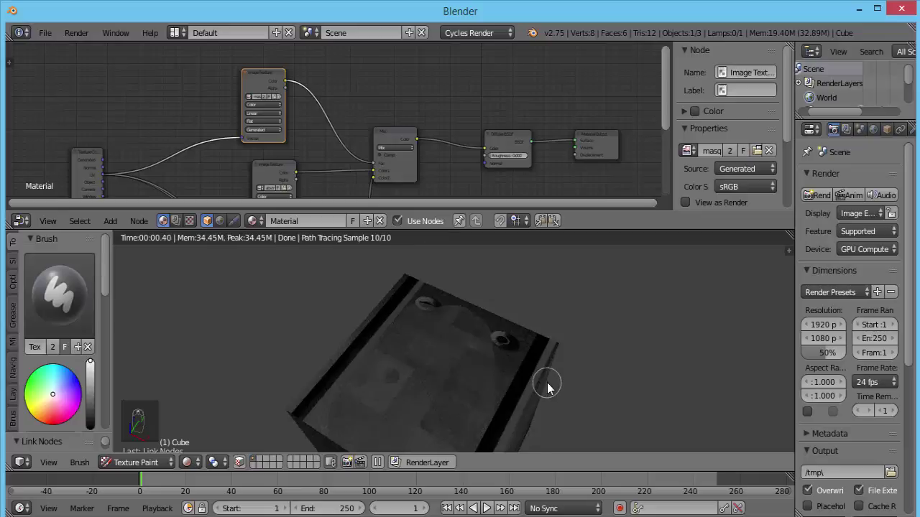
middle_click_drag(546, 380, 641, 314)
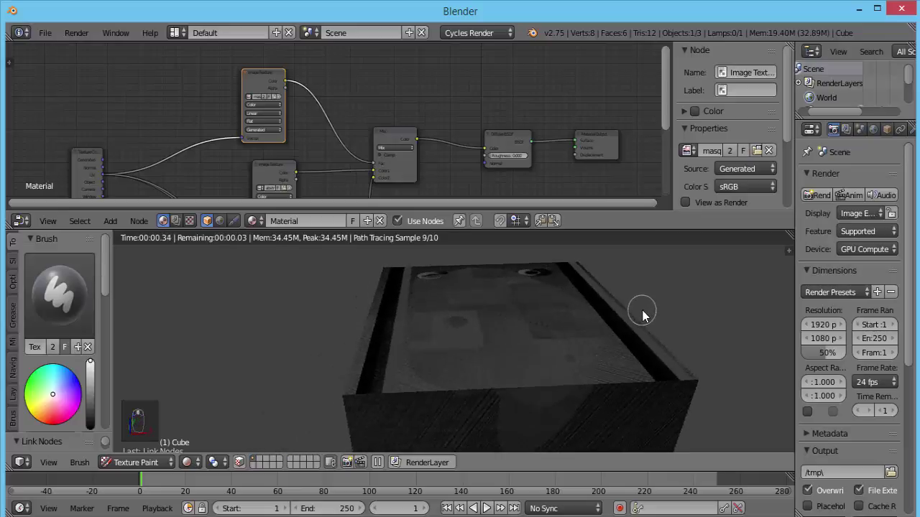
- Move the Material Output node farther from the Diffuse BSDF and place a duplicate of the Mix node below their link
scroll(542, 115, "down", 3)
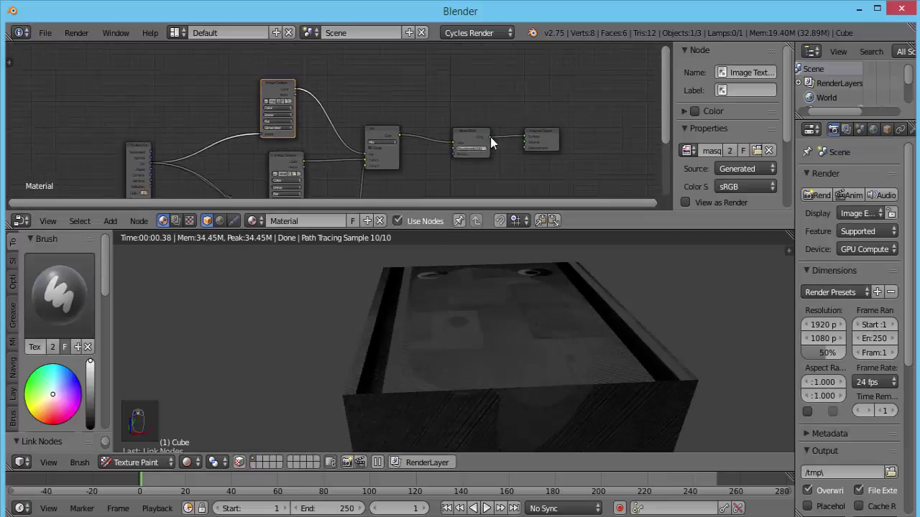
middle_click_drag(490, 112, 398, 105)
left_click_drag(430, 131, 523, 157)
left_click(287, 126)
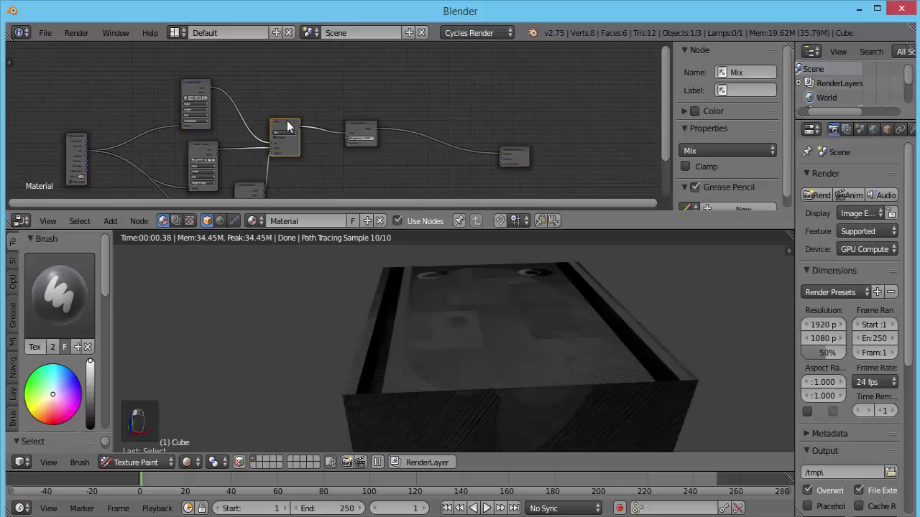
key("shift+d")
left_click(435, 168)
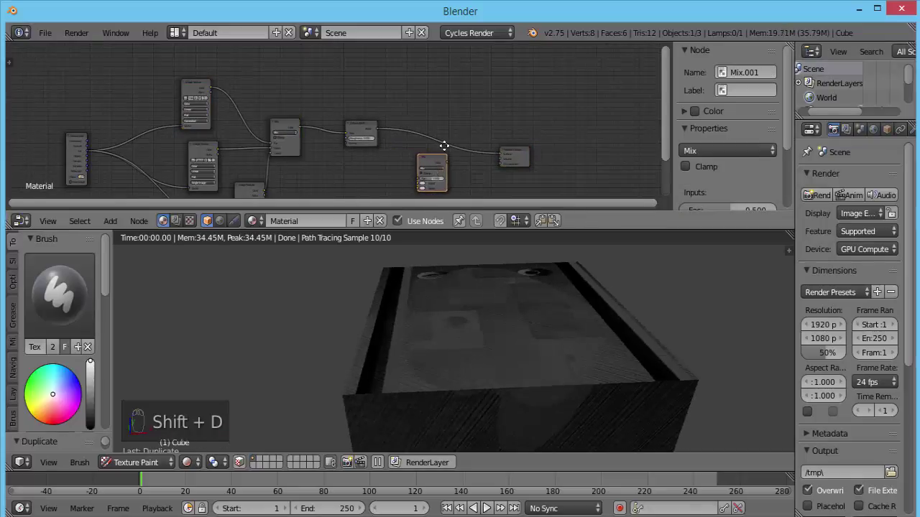
- Set the duplicated Mix node's blend type to Multiply, its Color1 to white and its Fac to 1.000
scroll(444, 146, "up", 3)
middle_click_drag(464, 158, 334, 120)
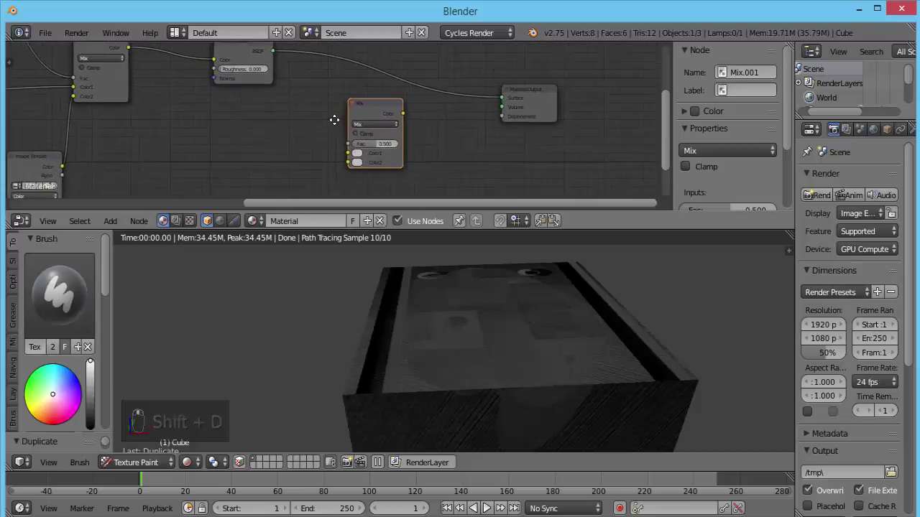
scroll(337, 122, "up", 2)
left_click(358, 118)
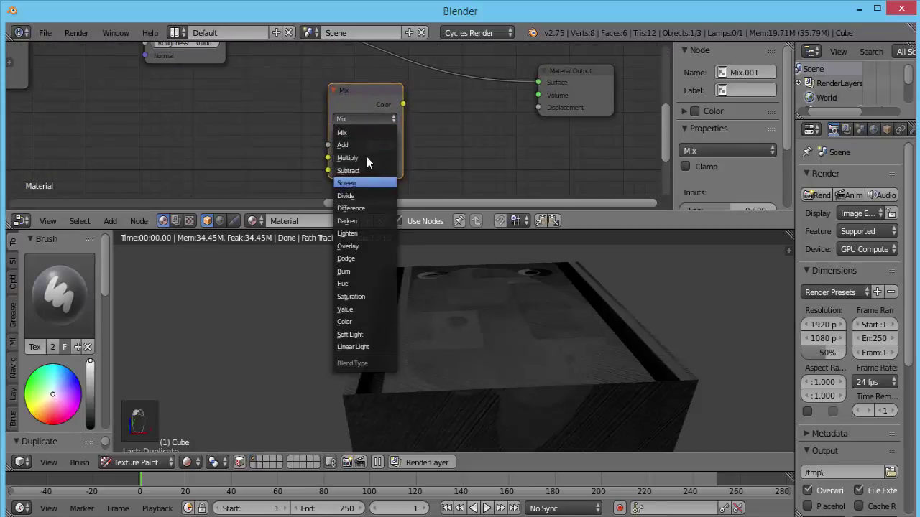
left_click(352, 158)
scroll(317, 143, "down", 2)
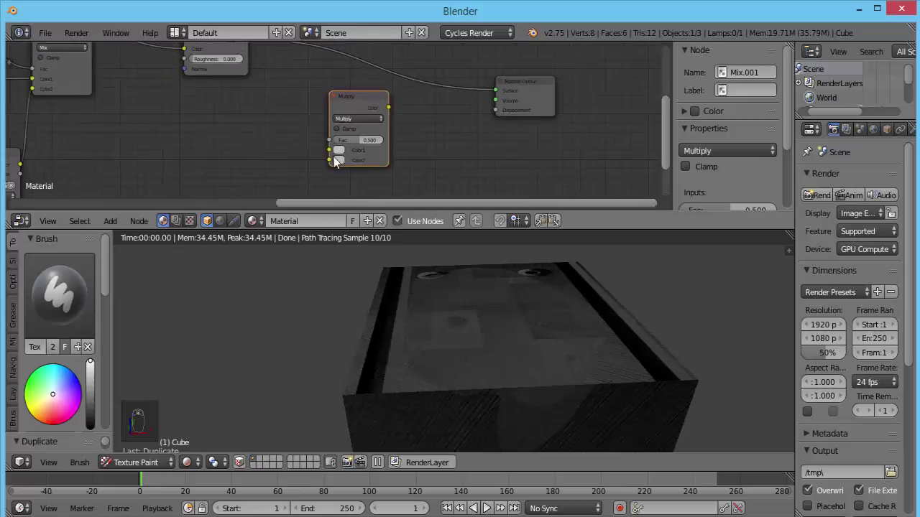
left_click(340, 149)
left_click_drag(401, 176, 381, 137)
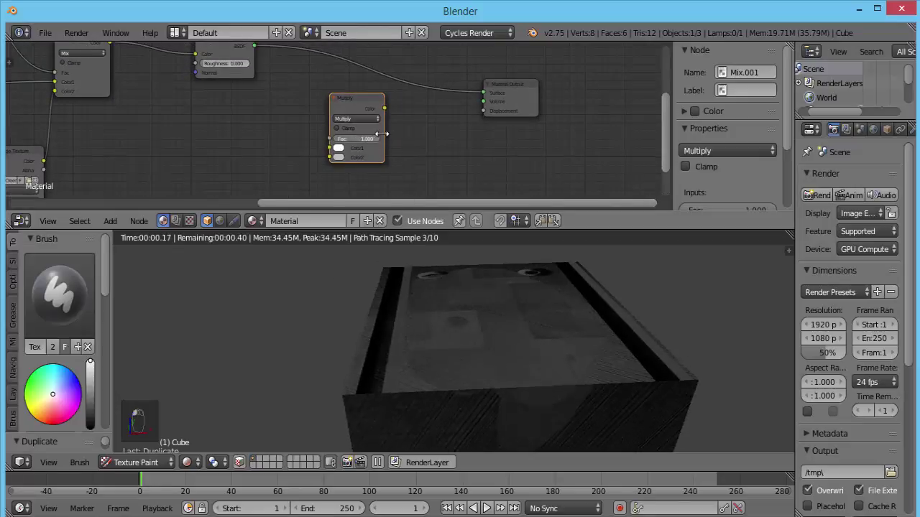
- Try linking the masque texture's Color output to the Multiply node's Color2 input and view the rendered cube
scroll(248, 76, "down", 5)
middle_click_drag(120, 117, 122, 130)
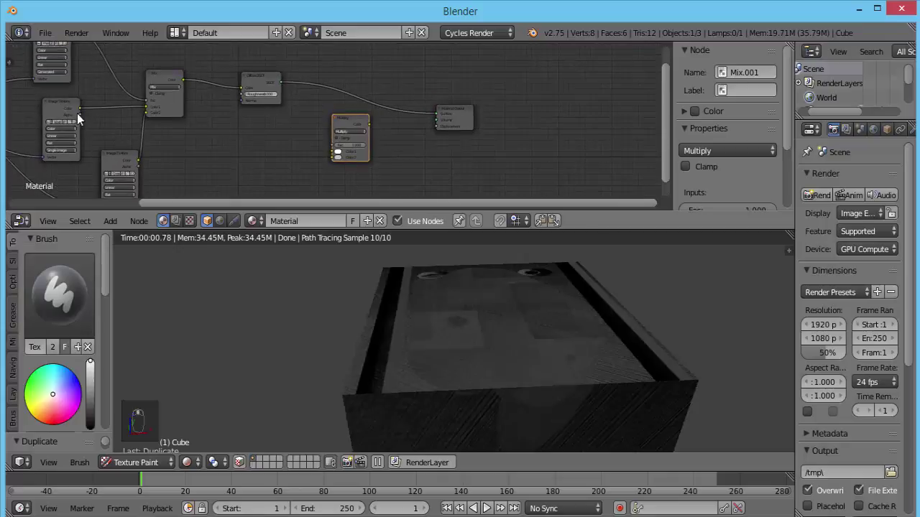
left_click_drag(80, 109, 146, 107)
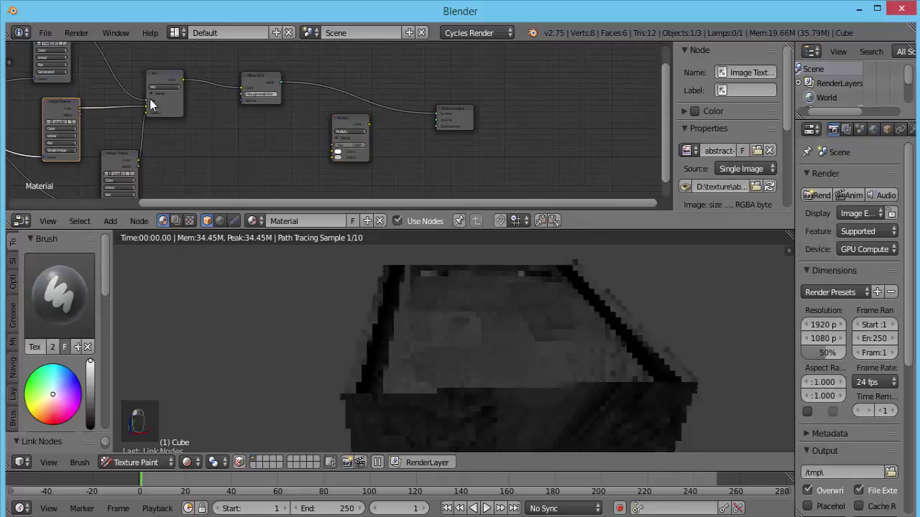
middle_click_drag(126, 47, 118, 86)
left_click_drag(63, 68, 327, 194)
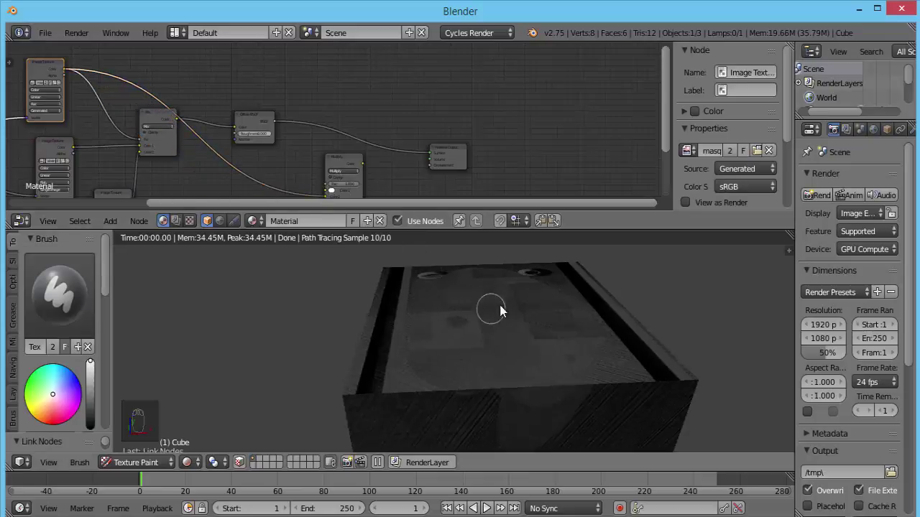
middle_click_drag(489, 308, 564, 286)
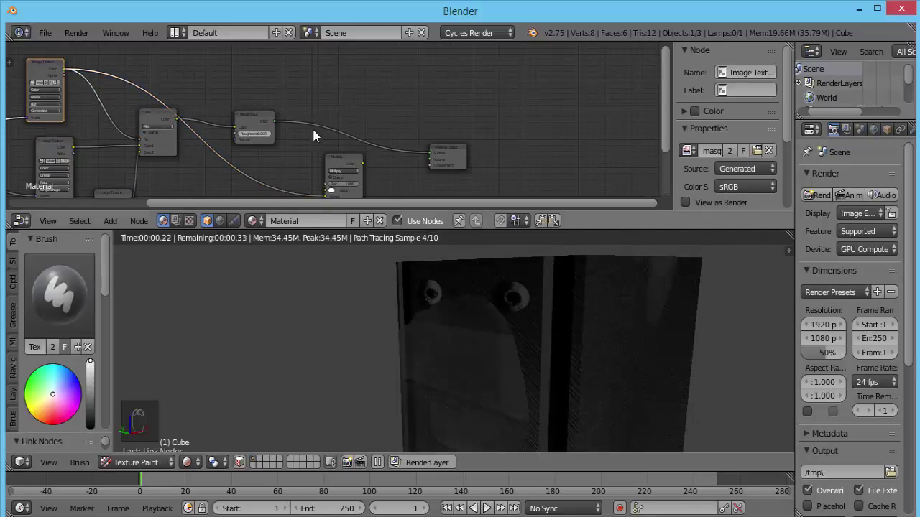
- Try the metallic abstract texture's Color output on the Multiply node's Color2 input in place of the masque
scroll(335, 198, "down", 1)
middle_click_drag(334, 199, 362, 171)
mouse_move(351, 165)
left_mouse_down()
mouse_move(128, 122)
mouse_move(354, 167)
left_mouse_up()
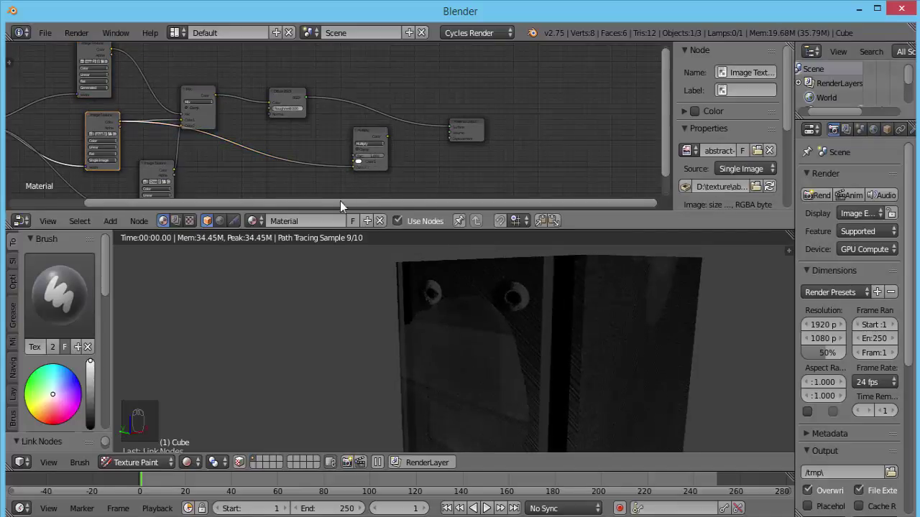
middle_click_drag(602, 355, 499, 374)
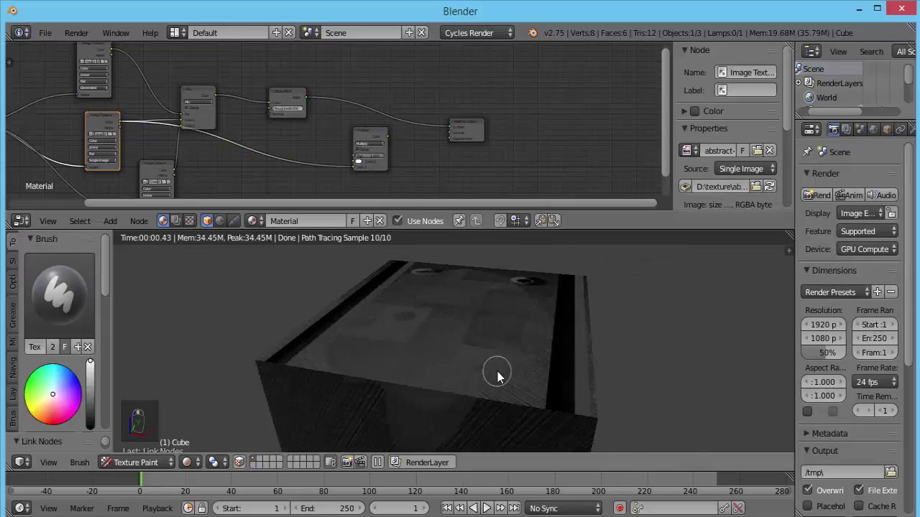
scroll(486, 368, "up", 4)
- Link the futuristic Creer_un texture's Color output to the Multiply node's Color2 input instead of the abstract texture
scroll(399, 166, "up", 3)
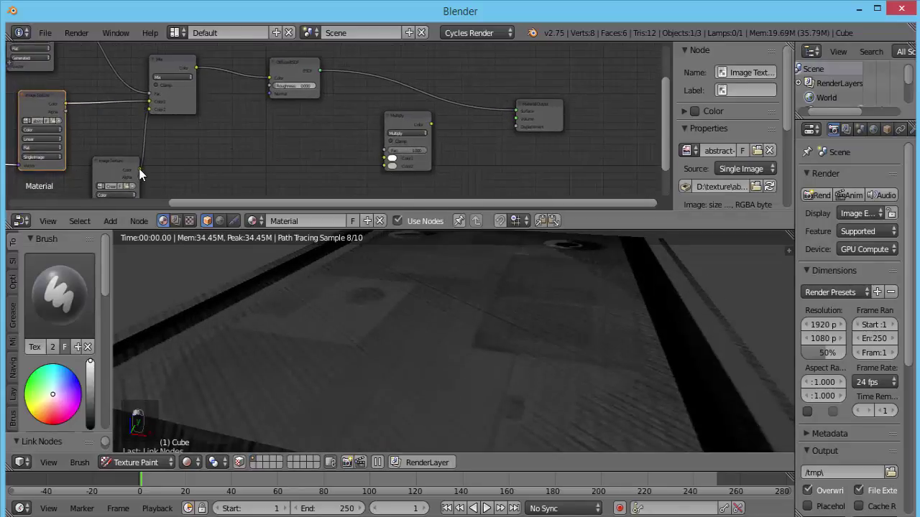
left_click_drag(139, 169, 382, 166)
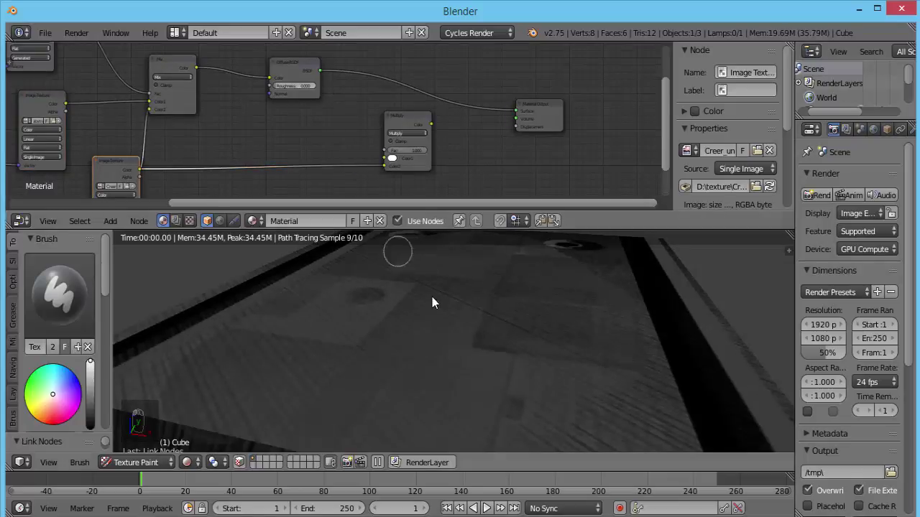
scroll(432, 297, "down", 4)
scroll(522, 297, "up", 5)
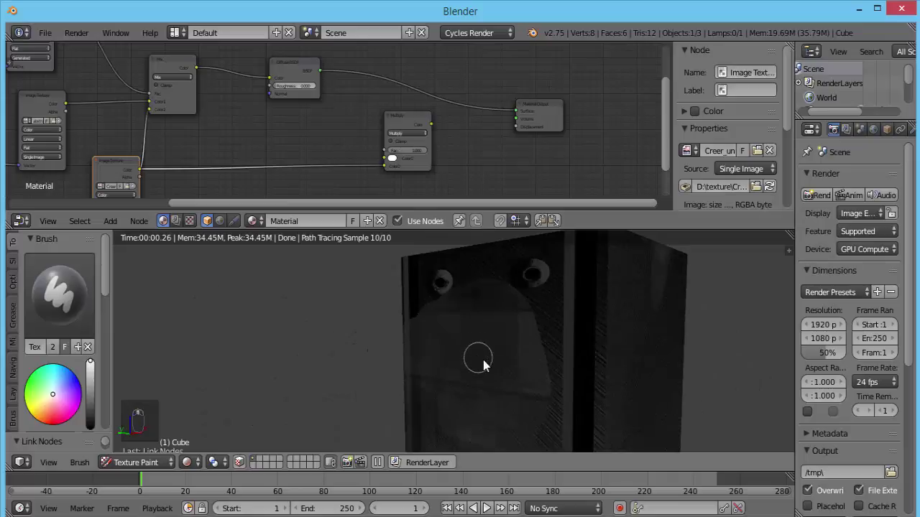
- Examine the mixed textures on the top and side faces of the rendered cube
mouse_move(483, 365)
middle_mouse_down()
mouse_move(525, 365)
mouse_move(581, 299)
middle_mouse_up()
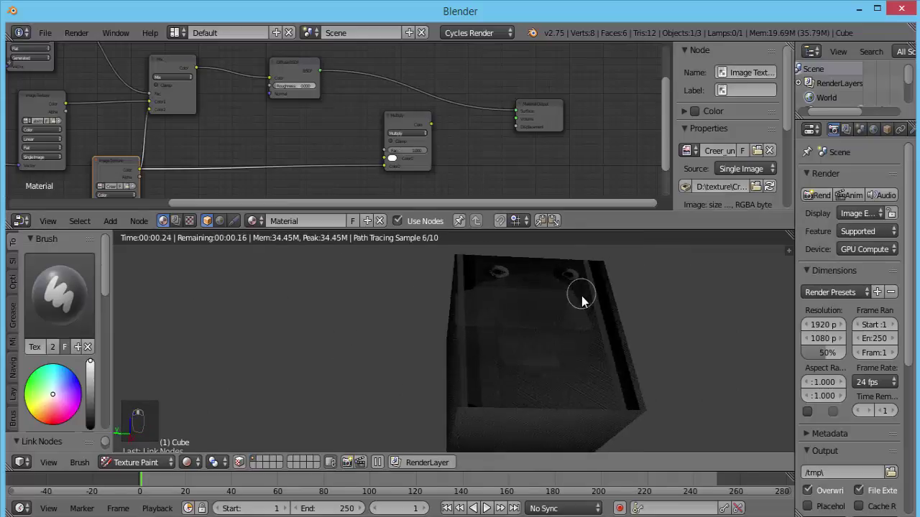
scroll(543, 356, "up", 3)
mouse_move(540, 357)
middle_mouse_down()
mouse_move(577, 349)
mouse_move(672, 396)
mouse_move(659, 406)
middle_mouse_up()
scroll(659, 406, "down", 6)
scroll(545, 359, "up", 4)
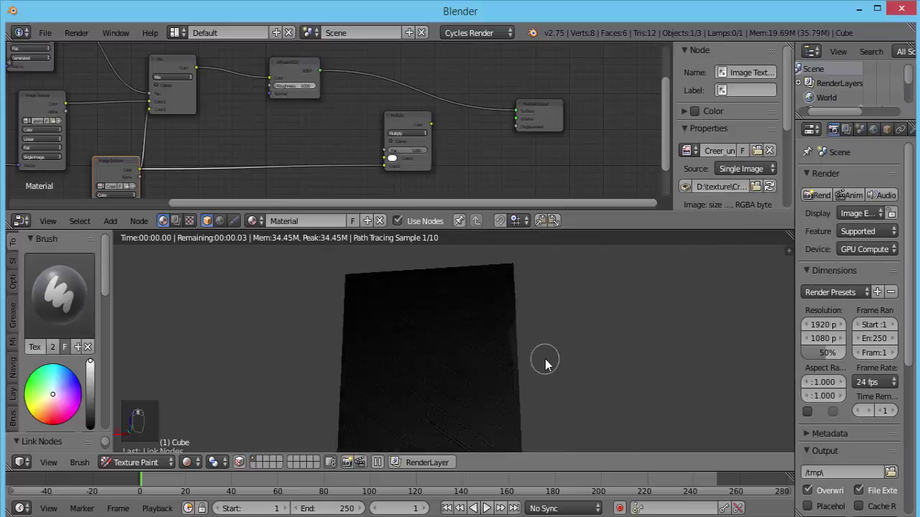
scroll(545, 363, "up", 1)
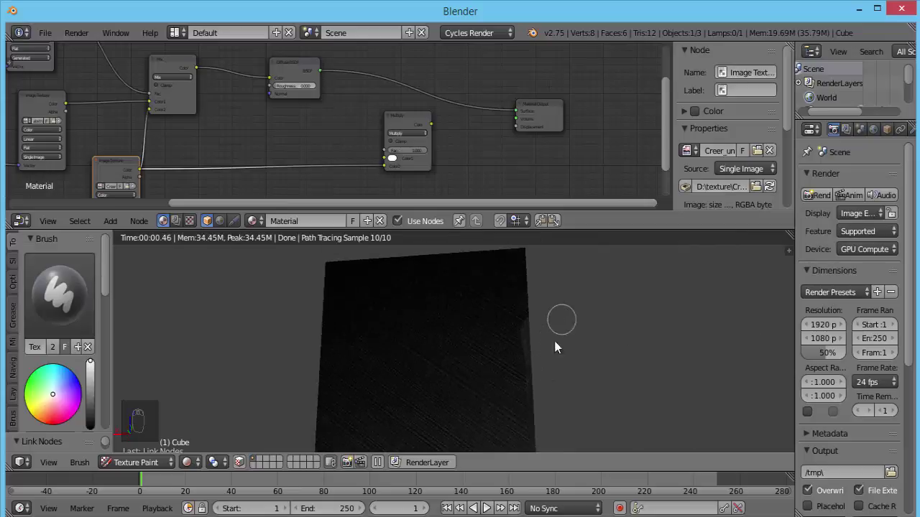
- Link the Multiply node's Color output to the Material Output's Displacement input and view the relief on the cube
scroll(555, 347, "down", 2)
left_click_drag(431, 123, 518, 127)
middle_click_drag(526, 297, 345, 132)
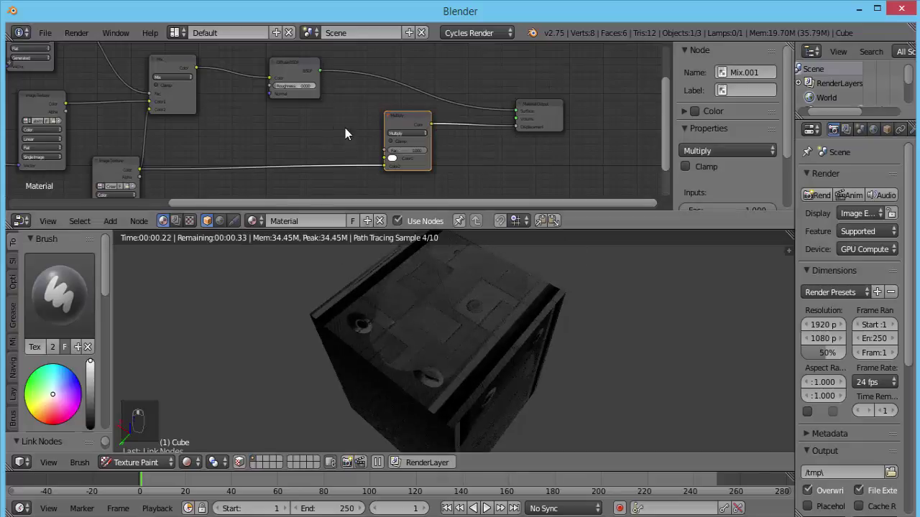
- Link the masque texture's Color output to the Multiply node's Color2 input and inspect the painted area's edge up close
scroll(92, 61, "down", 3)
middle_click_drag(108, 96, 108, 127)
left_click_drag(114, 61, 378, 188)
scroll(478, 319, "up", 6)
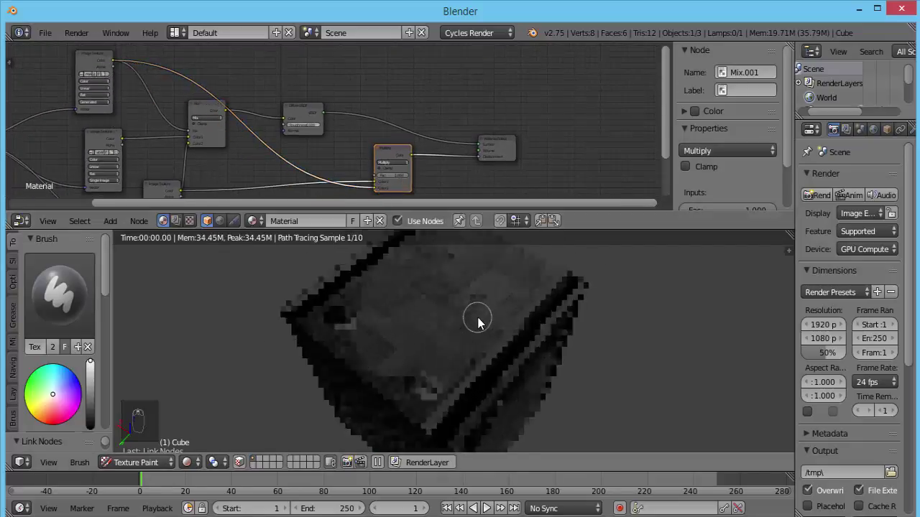
scroll(484, 319, "up", 2)
middle_click_drag(485, 331, 499, 302)
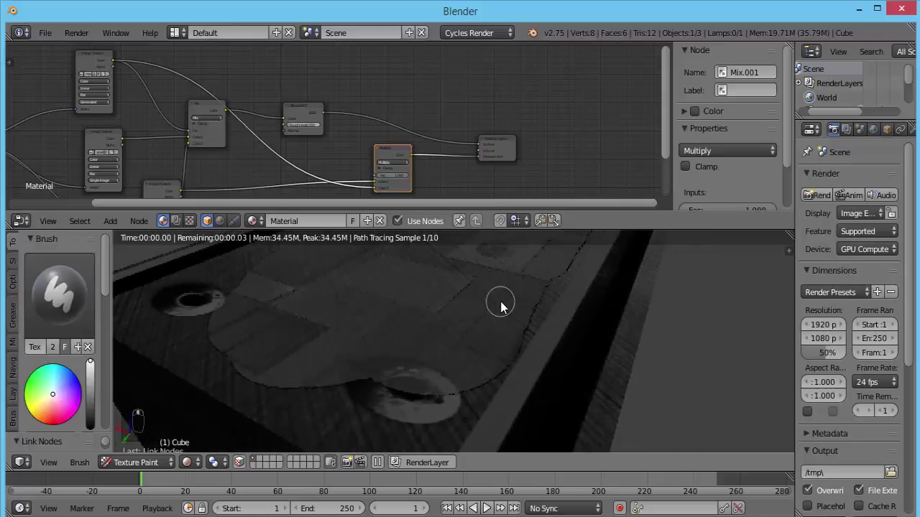
- Try swapping the metallic and futuristic textures between the Mix node's Color1 and Color2 inputs, view the cube's faces, and restore the original order
scroll(460, 329, "down", 5)
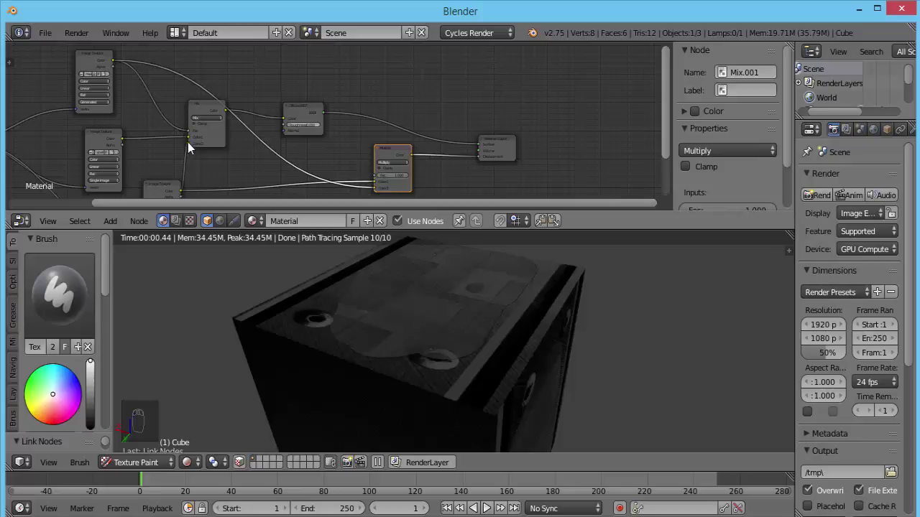
left_click_drag(188, 143, 188, 139)
middle_click_drag(497, 341, 513, 321)
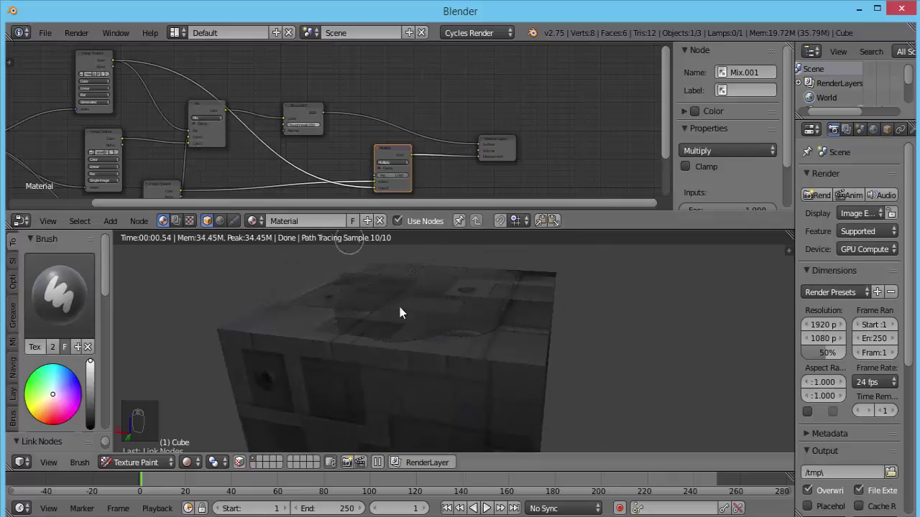
middle_click_drag(400, 252, 685, 351)
scroll(585, 311, "down", 5)
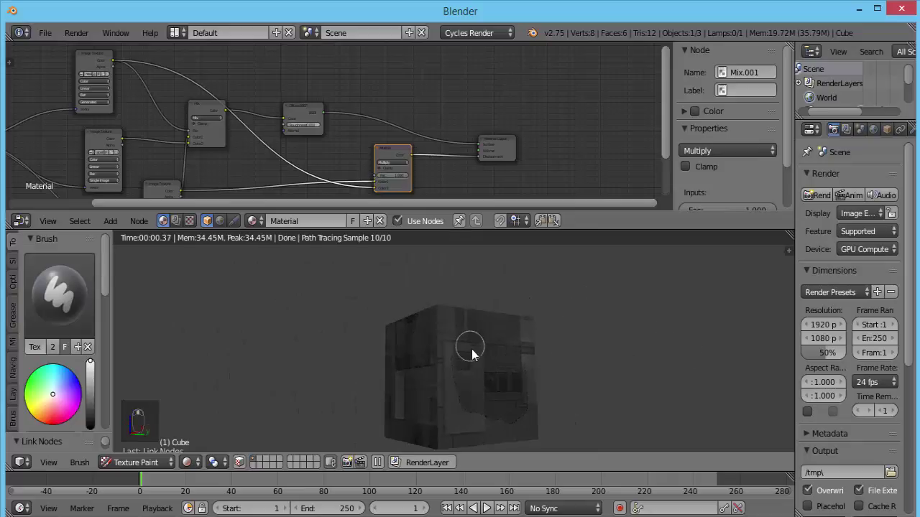
middle_click_drag(470, 353, 539, 426)
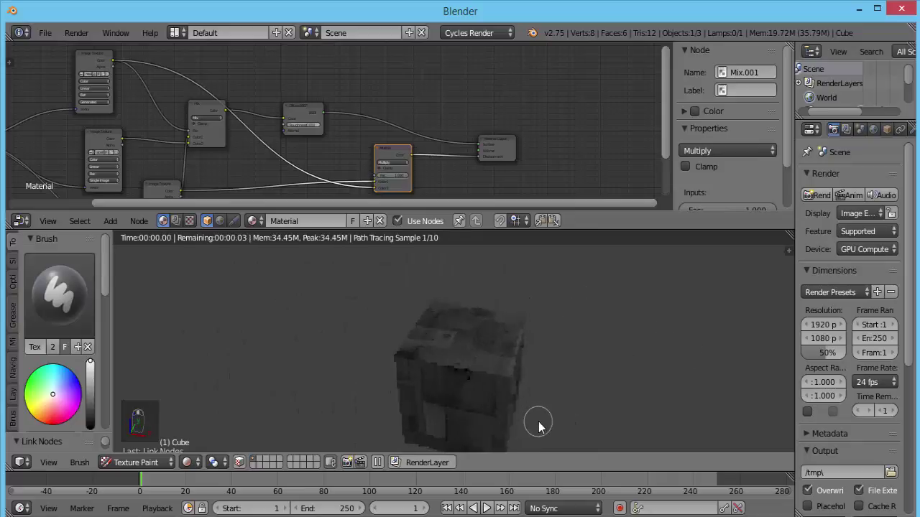
left_click(188, 138)
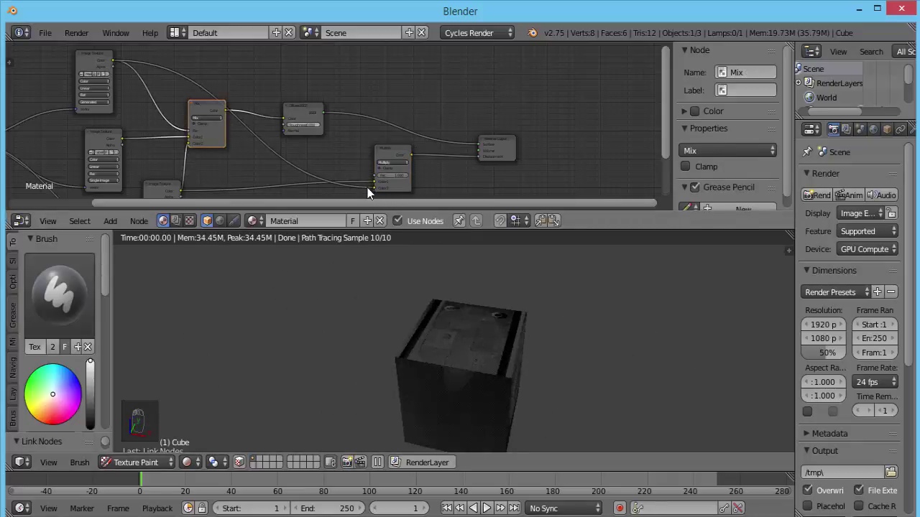
- Disconnect the futuristic texture from the Multiply node's Color1 input and link its Color output to Color2 in place of the masque texture
middle_click_drag(360, 188, 396, 146)
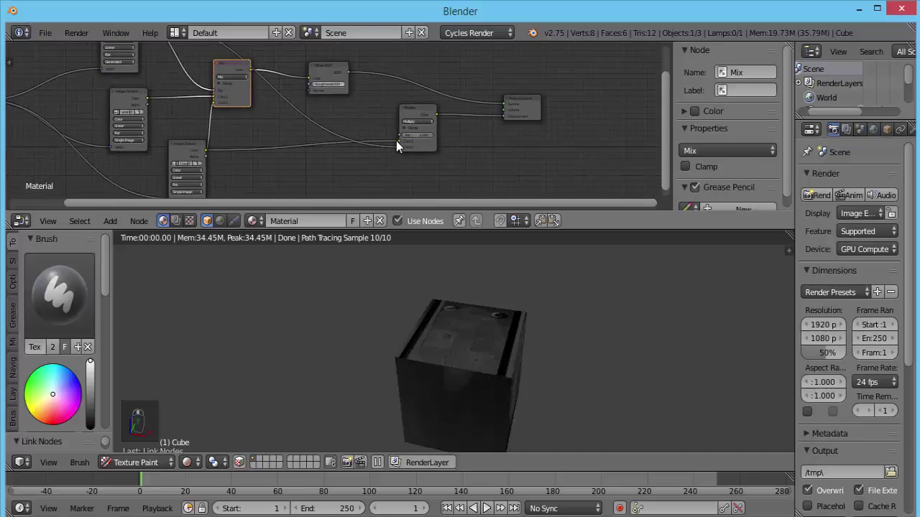
left_click_drag(399, 141, 295, 164)
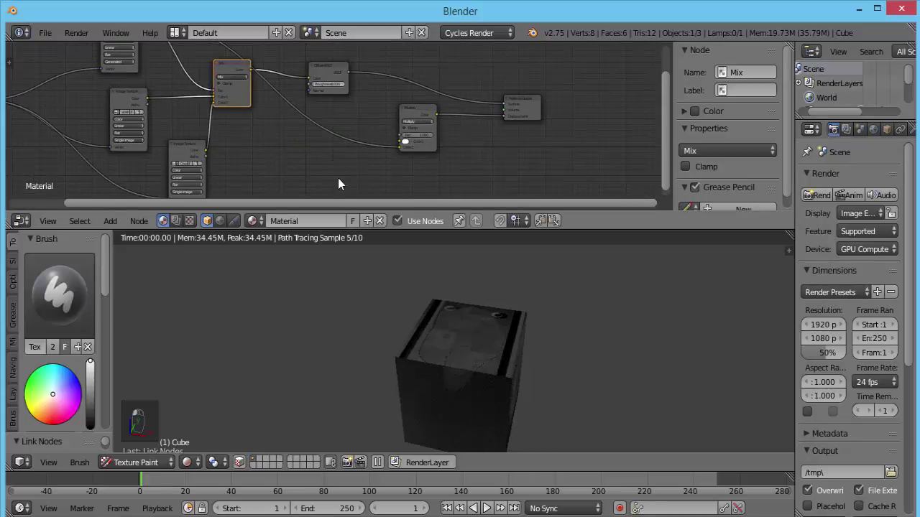
scroll(264, 172, "up", 4)
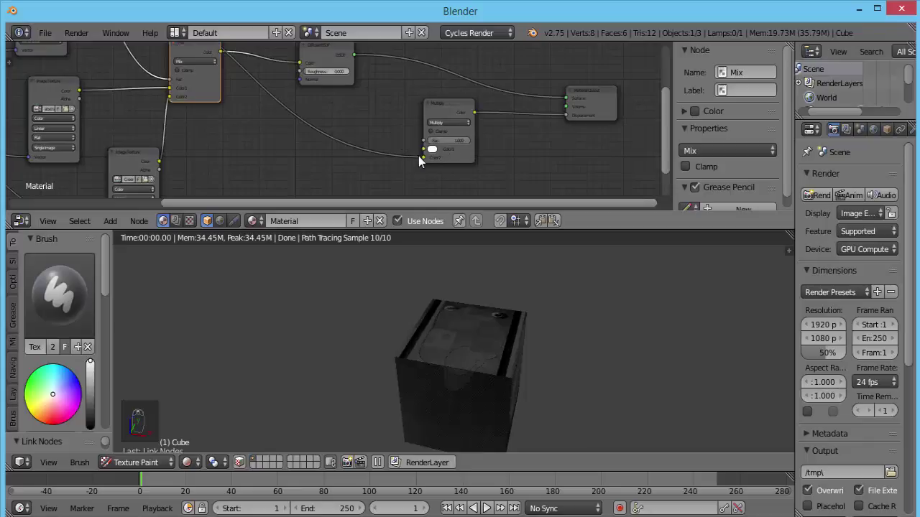
mouse_move(420, 156)
left_mouse_down()
mouse_move(161, 164)
mouse_move(421, 157)
left_mouse_up()
scroll(519, 345, "up", 5)
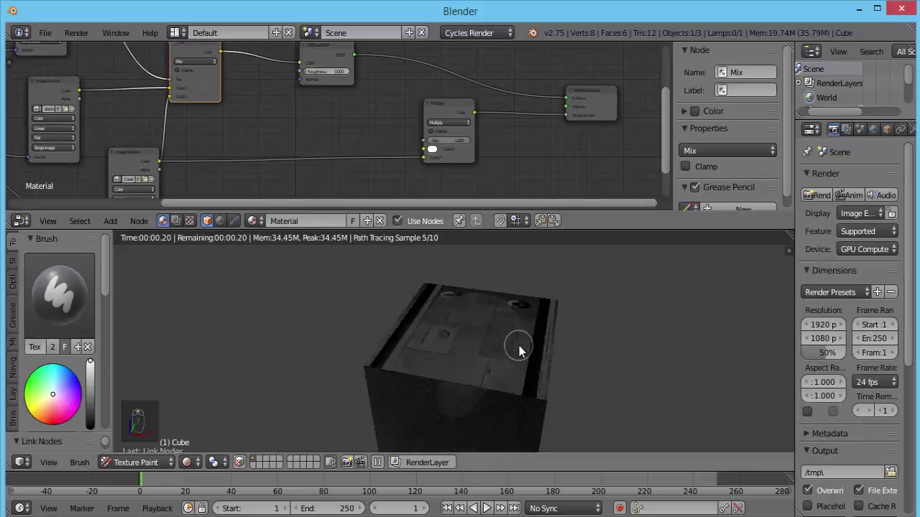
middle_click_drag(549, 300, 479, 249)
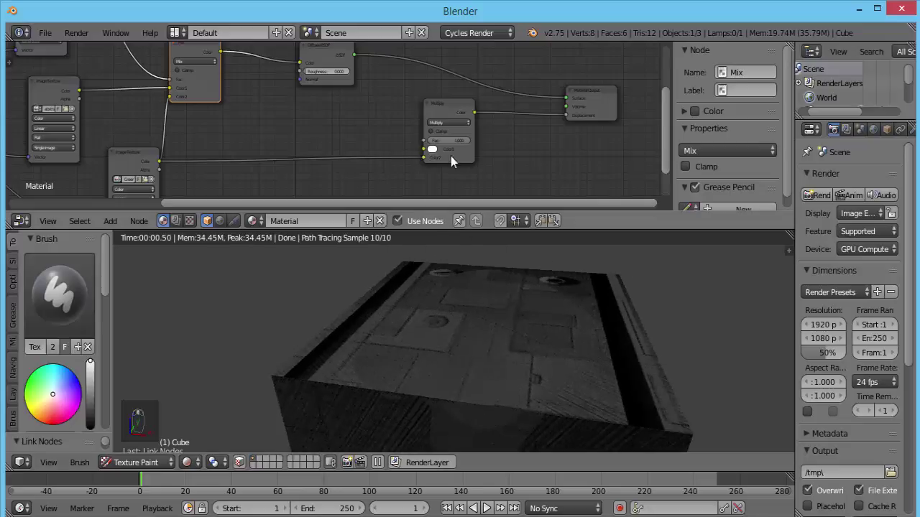
- Try driving the displacement with the metallic texture by linking its Color output to the Multiply node's Color2 input
mouse_move(421, 159)
left_mouse_down()
mouse_move(337, 155)
mouse_move(73, 101)
mouse_move(422, 158)
left_mouse_up()
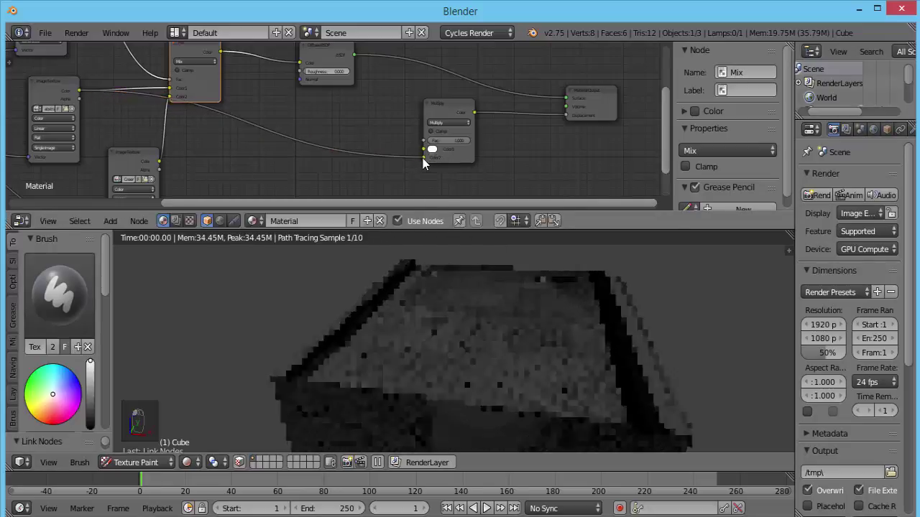
middle_click_drag(511, 345, 502, 391)
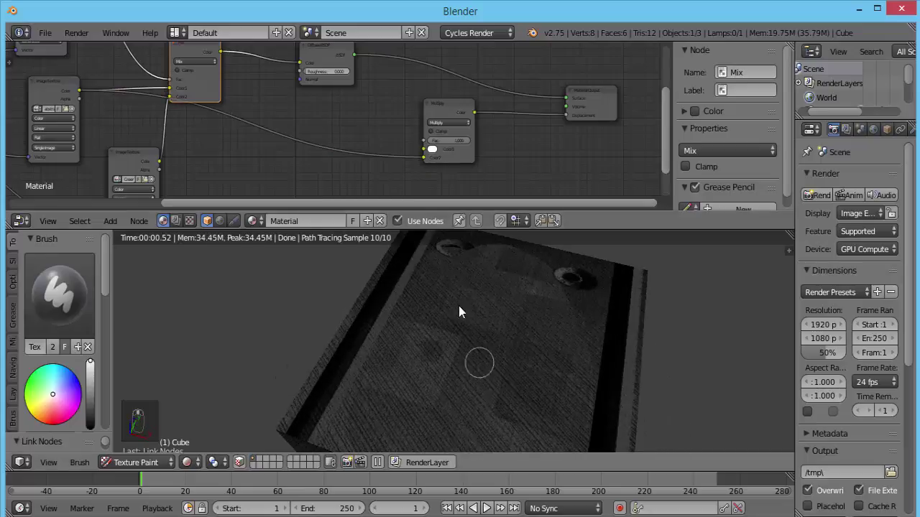
mouse_move(459, 142)
left_mouse_down()
mouse_move(446, 142)
mouse_move(471, 141)
left_mouse_up()
scroll(498, 153, "down", 3)
scroll(512, 352, "down", 4)
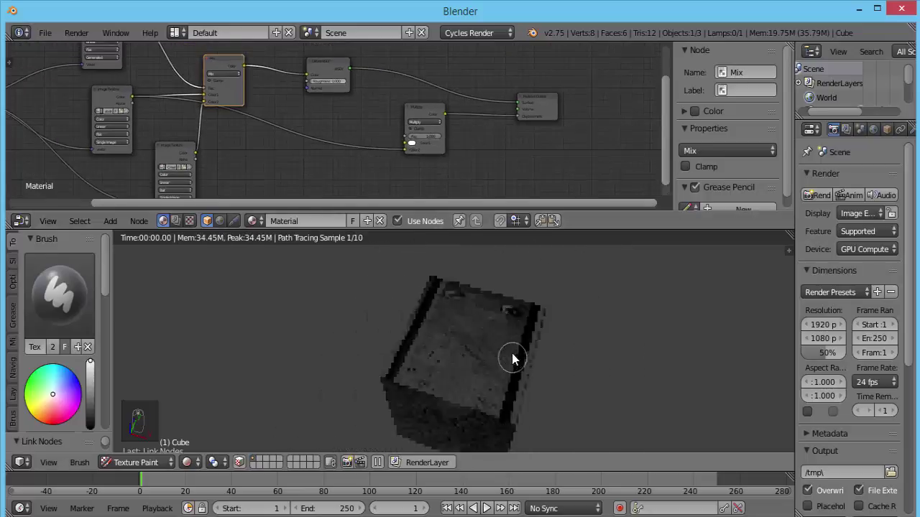
- Examine the relief from the metallic texture on the cube's top and side faces, inside and outside the painted area
scroll(512, 354, "down", 1)
middle_click_drag(512, 354, 518, 290)
scroll(517, 288, "up", 3)
middle_click_drag(516, 332, 657, 306)
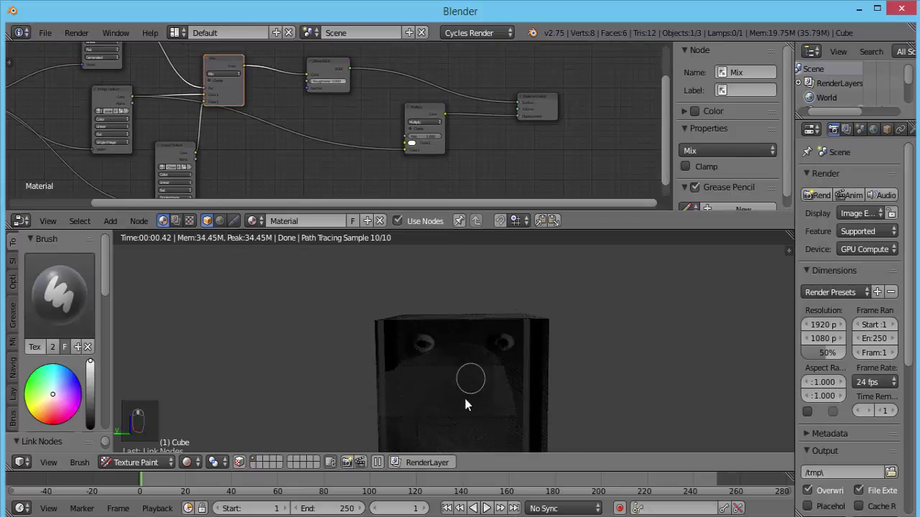
middle_click_drag(462, 401, 518, 377)
scroll(429, 374, "up", 2)
middle_click_drag(422, 376, 543, 396)
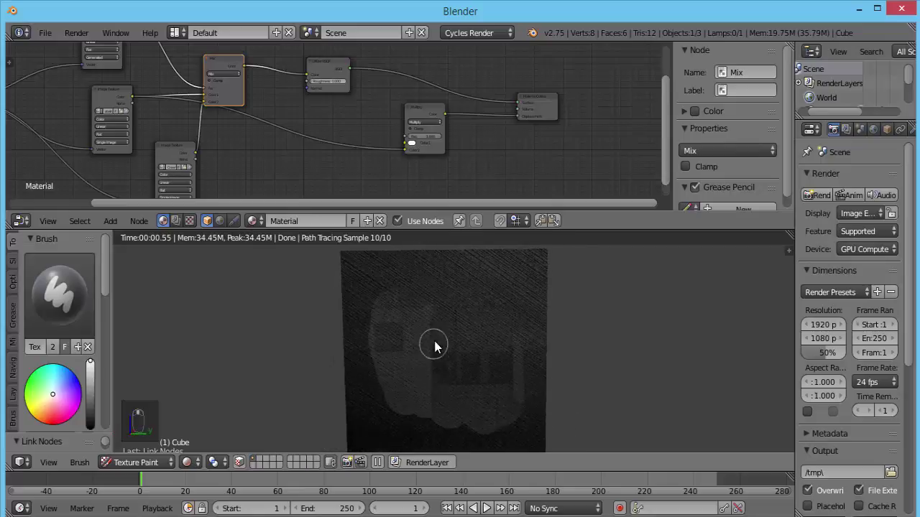
middle_click_drag(433, 345, 434, 342)
scroll(434, 346, "down", 1)
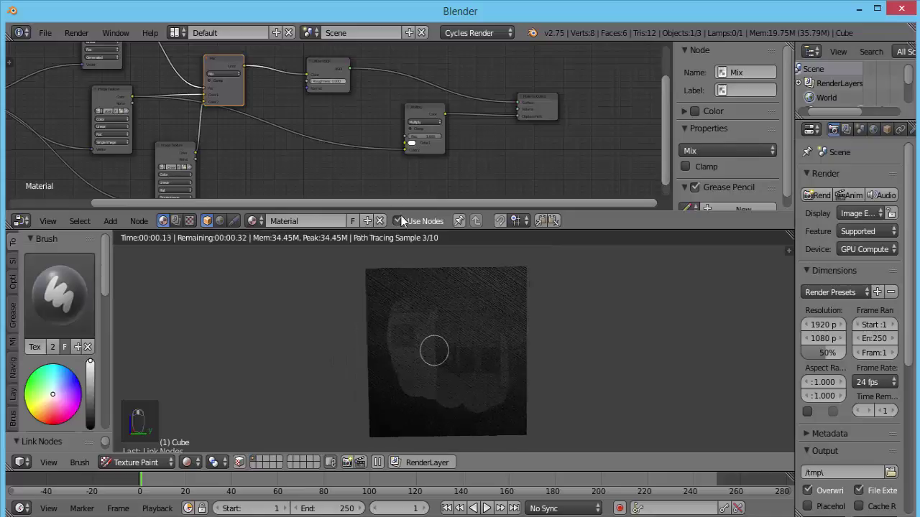
- Replace the metallic texture on the Multiply node's Color2 input with the futuristic Creer_un texture's Color output and view the relief
scroll(351, 173, "up", 1)
scroll(389, 153, "up", 1)
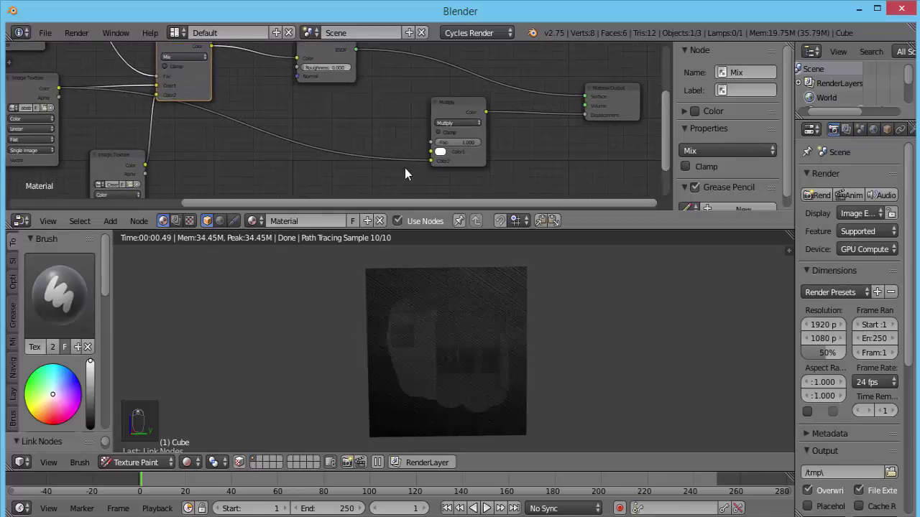
scroll(431, 172, "up", 1)
left_click_drag(447, 168, 380, 172)
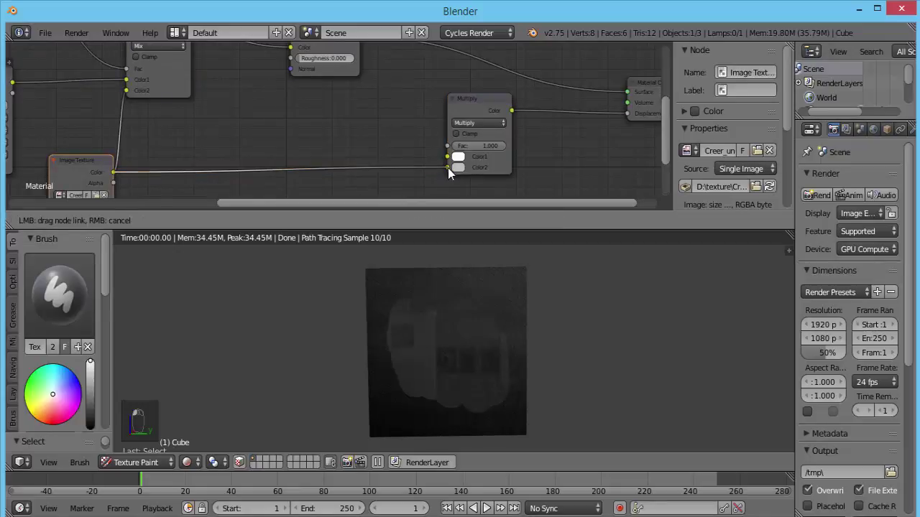
left_click_drag(448, 168, 447, 168)
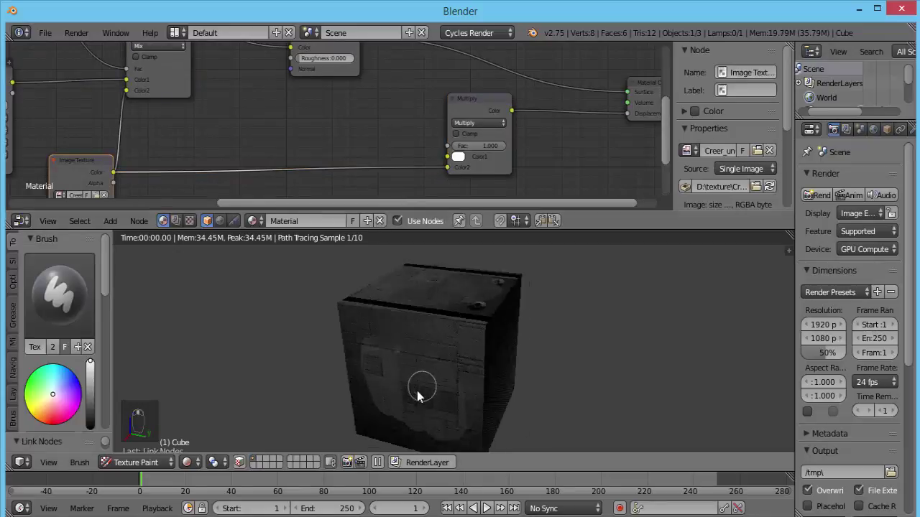
middle_click_drag(417, 391, 602, 329)
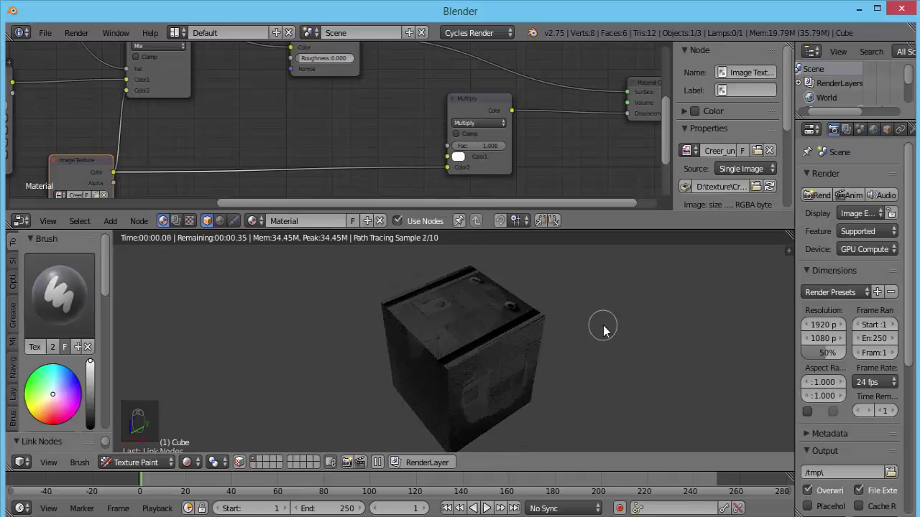